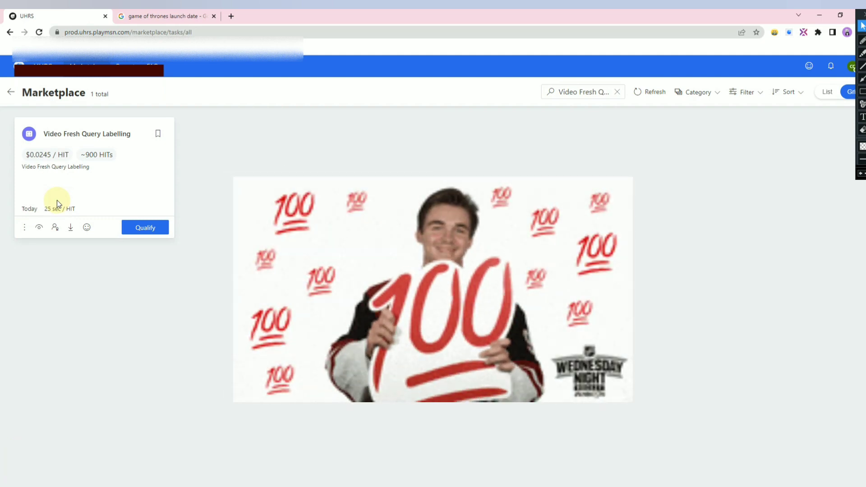
Step: Start the qualification test for the Video Fresh Query Labelling HIT app
drag(47, 134, 131, 132)
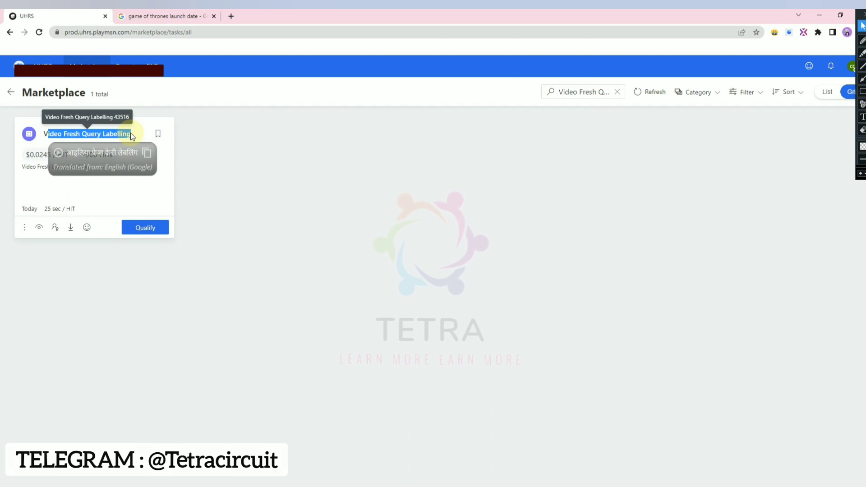
click(122, 198)
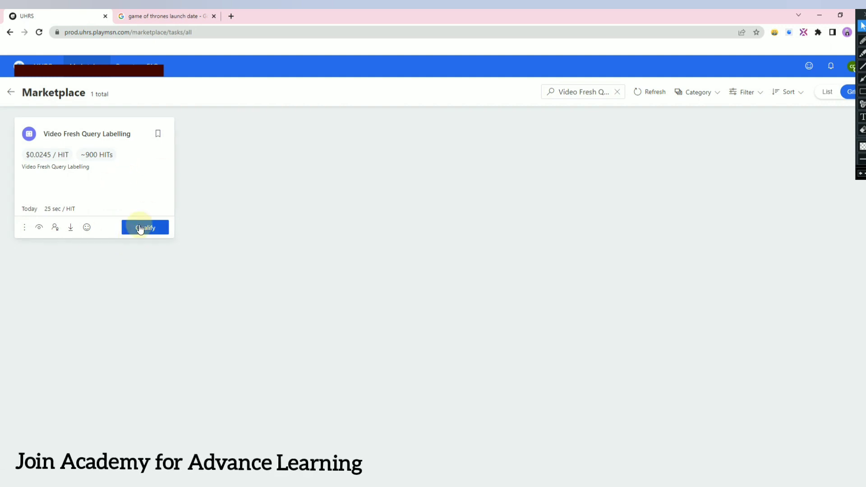
drag(74, 134, 135, 133)
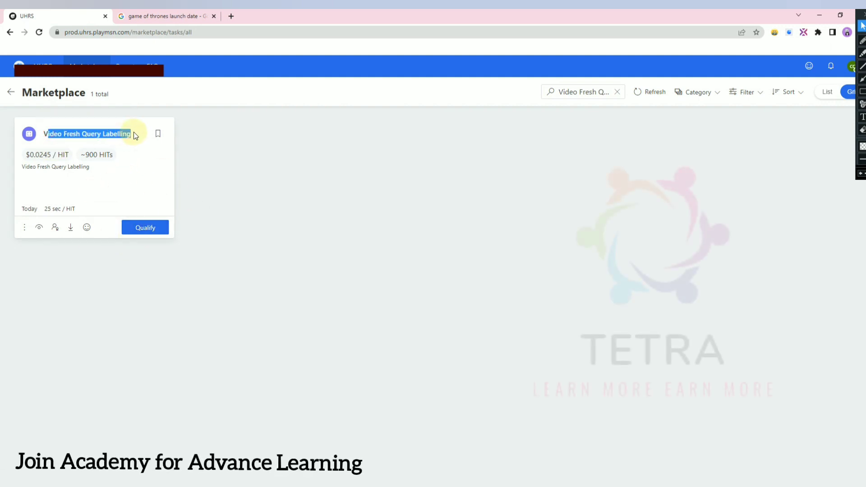
click(145, 228)
click(152, 231)
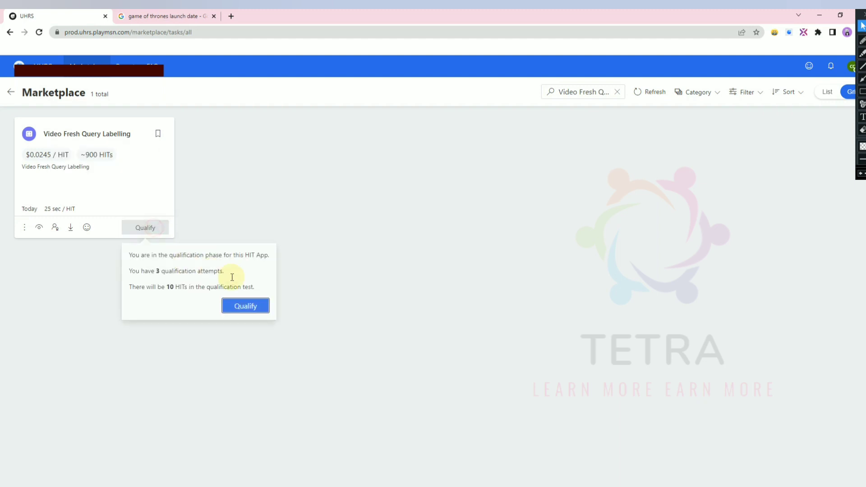
drag(219, 275, 224, 273)
click(153, 298)
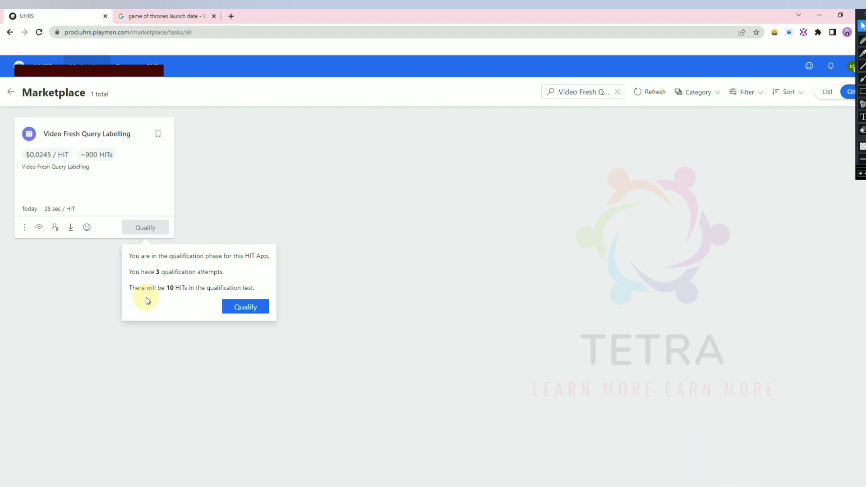
click(264, 307)
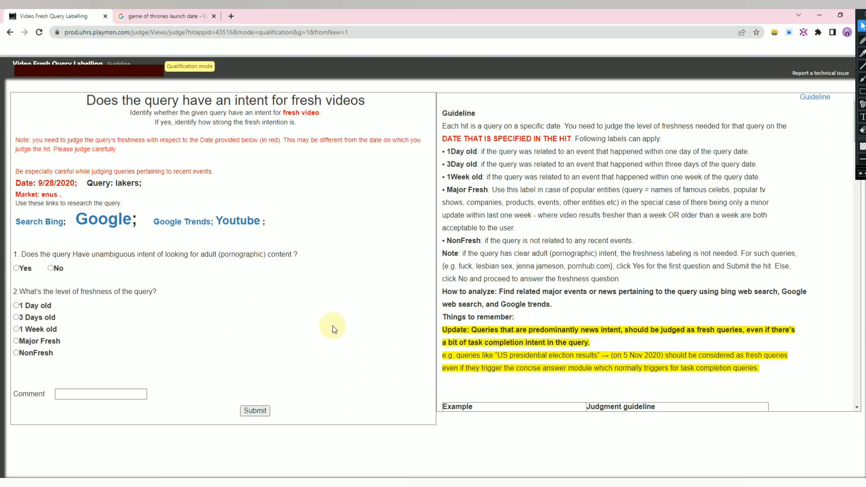
Step: Check the hit's date and query, and answer No to the adult content question
drag(72, 185, 40, 184)
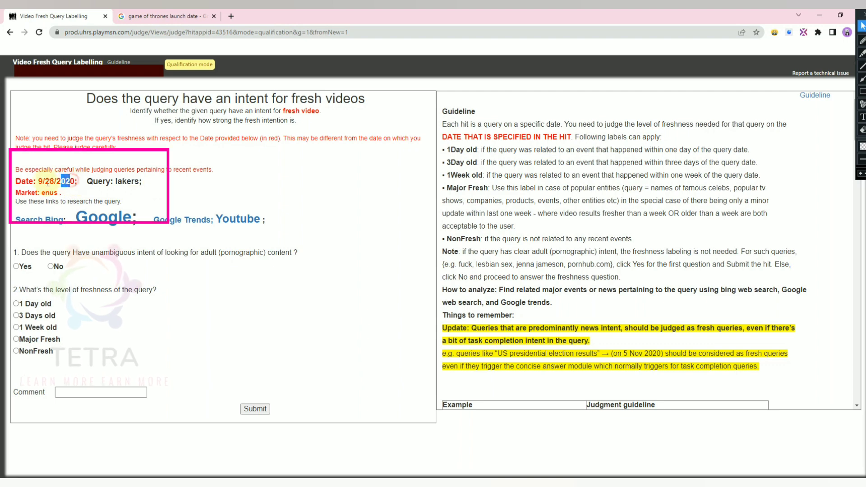
drag(139, 183, 118, 181)
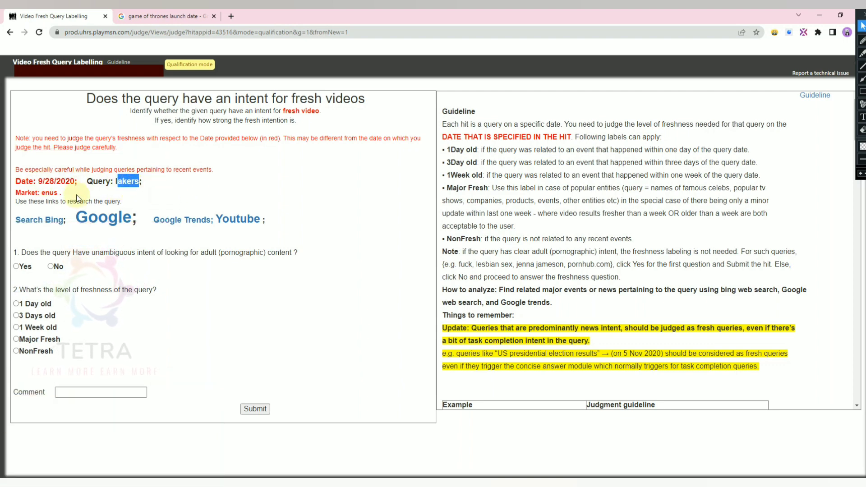
drag(74, 182, 51, 181)
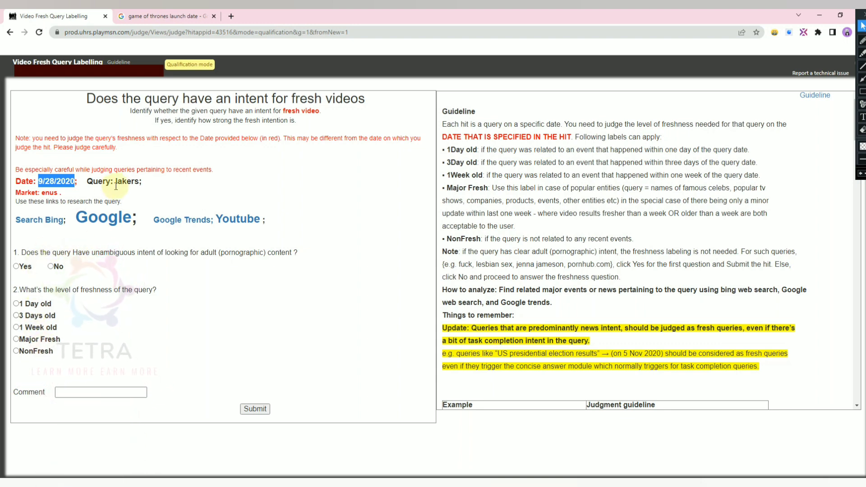
drag(114, 183, 156, 183)
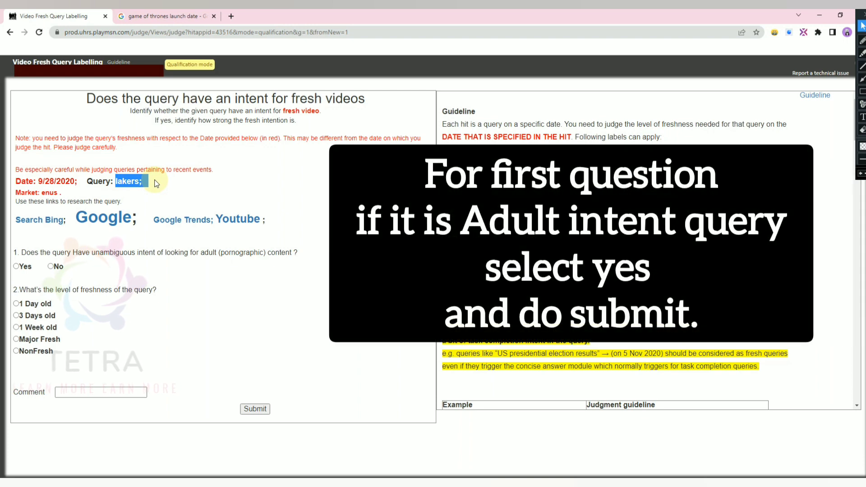
click(16, 266)
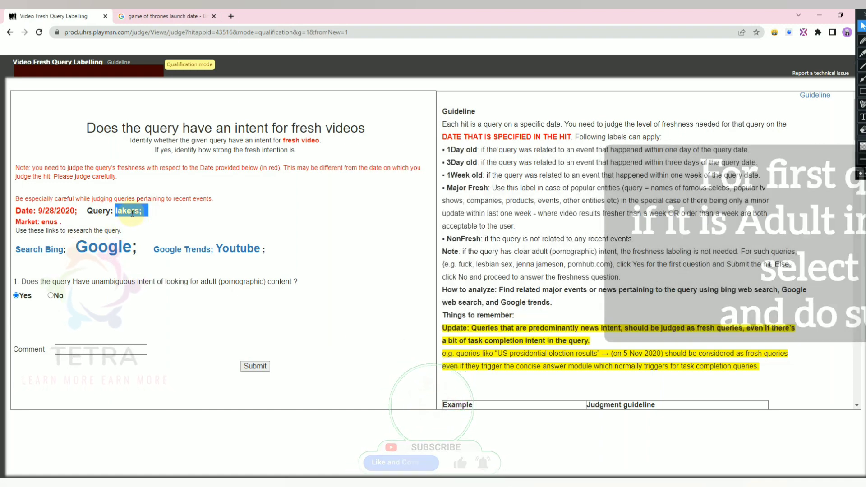
click(51, 295)
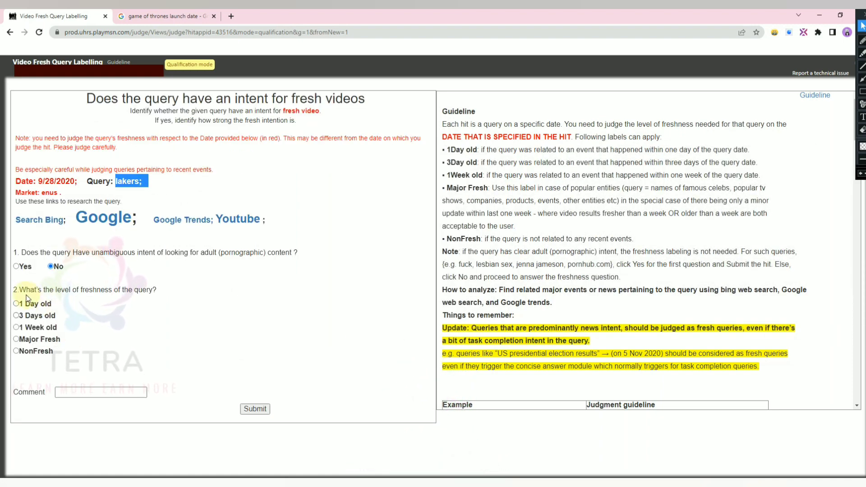
Step: Read the freshness question and the guideline's label definitions from 1Day old to NonFresh, comparing them with the hit's query date
drag(28, 299, 261, 293)
click(280, 290)
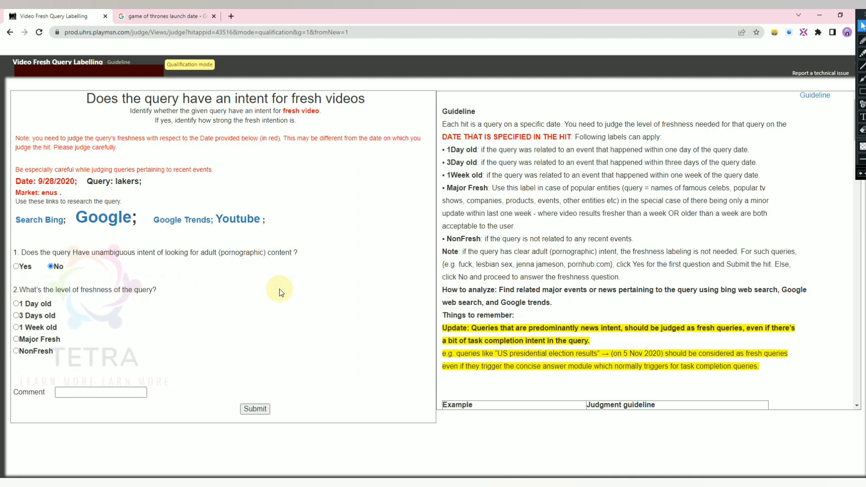
double_click(443, 112)
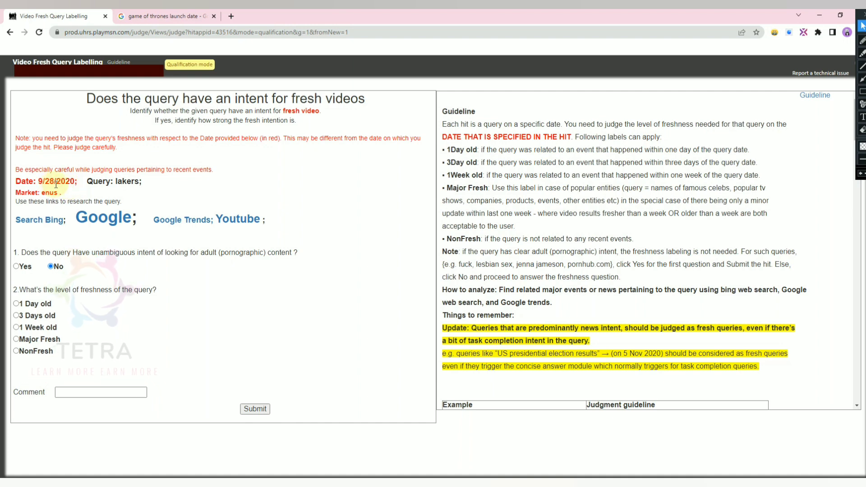
click(491, 163)
drag(488, 149, 741, 151)
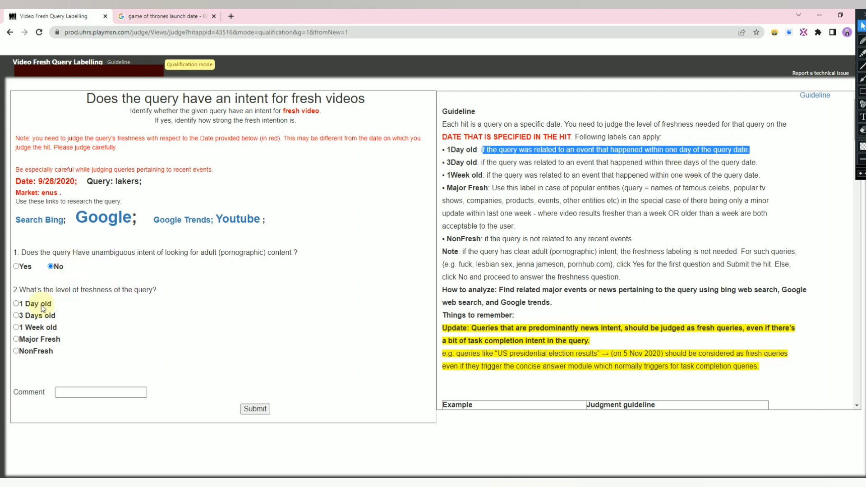
click(492, 159)
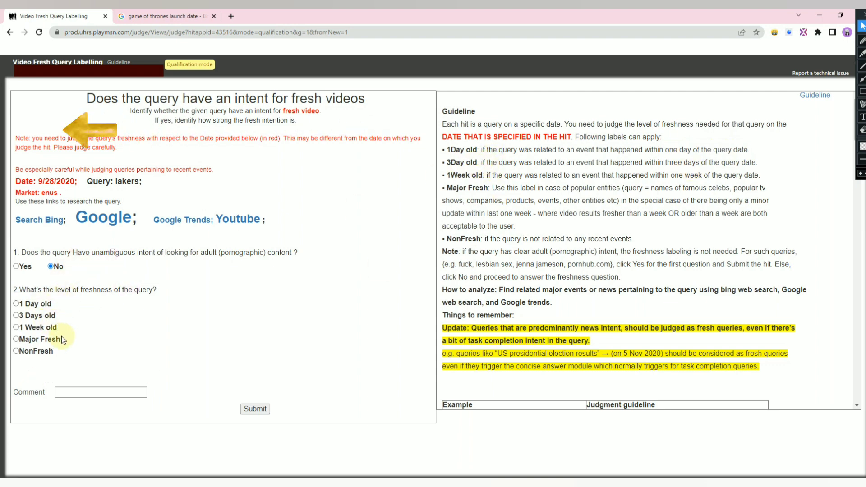
drag(39, 182, 76, 183)
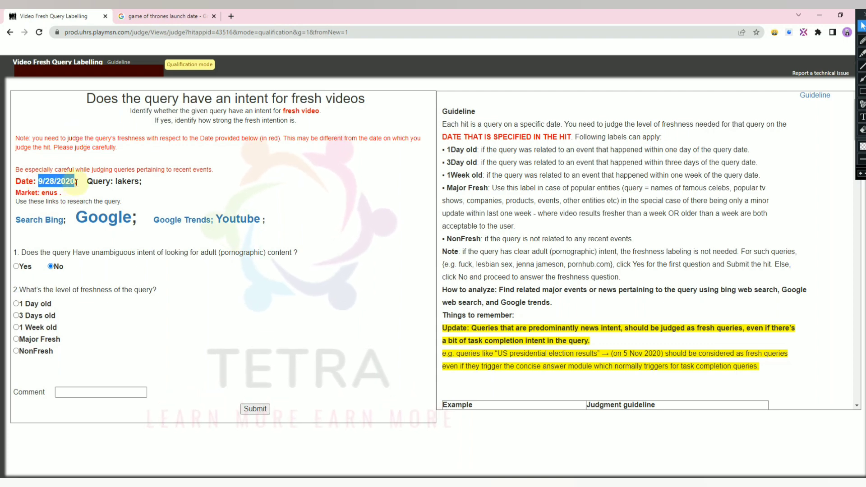
click(63, 181)
drag(62, 181, 38, 182)
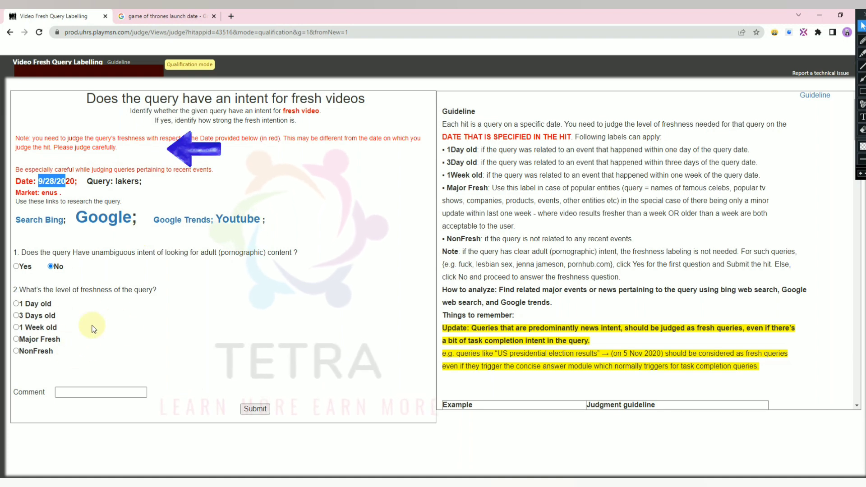
drag(451, 239, 641, 243)
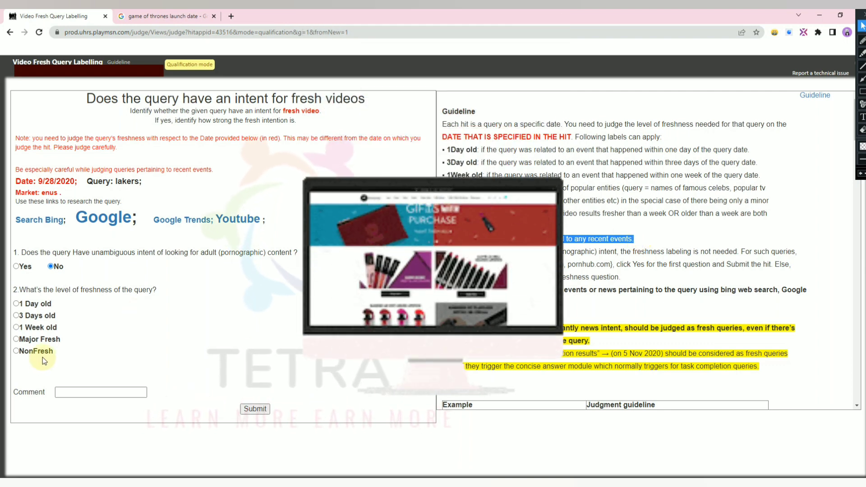
click(444, 194)
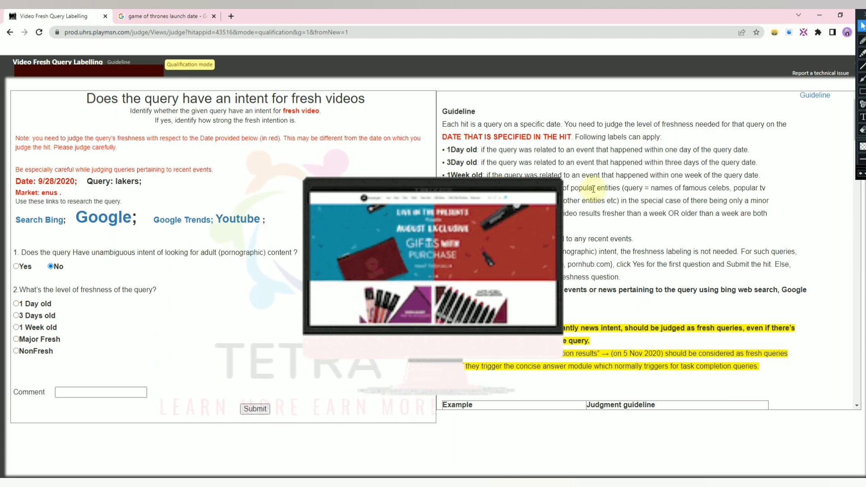
drag(497, 188, 617, 189)
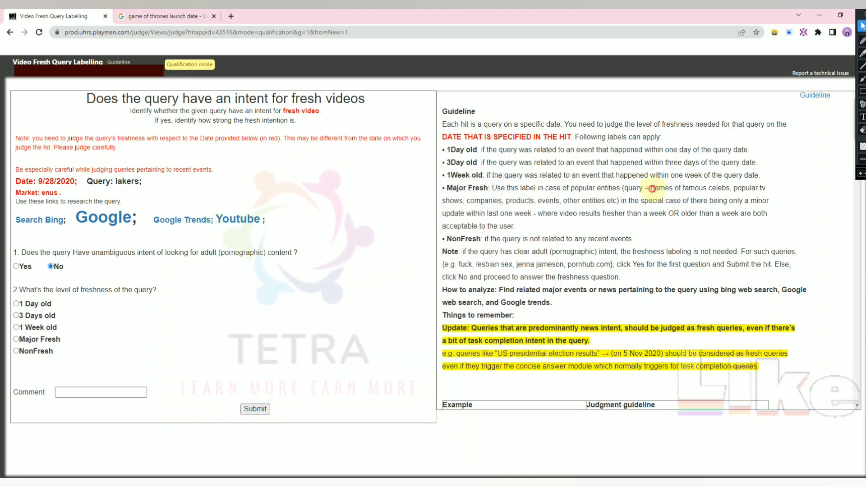
drag(652, 188, 709, 187)
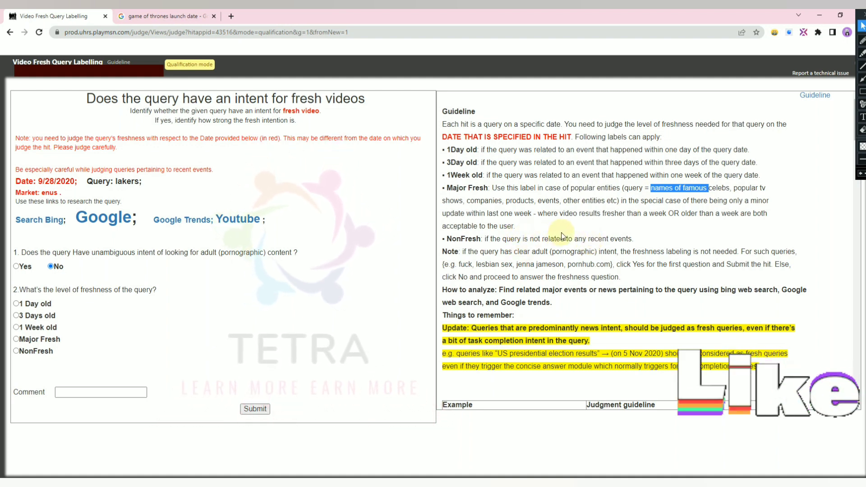
click(579, 216)
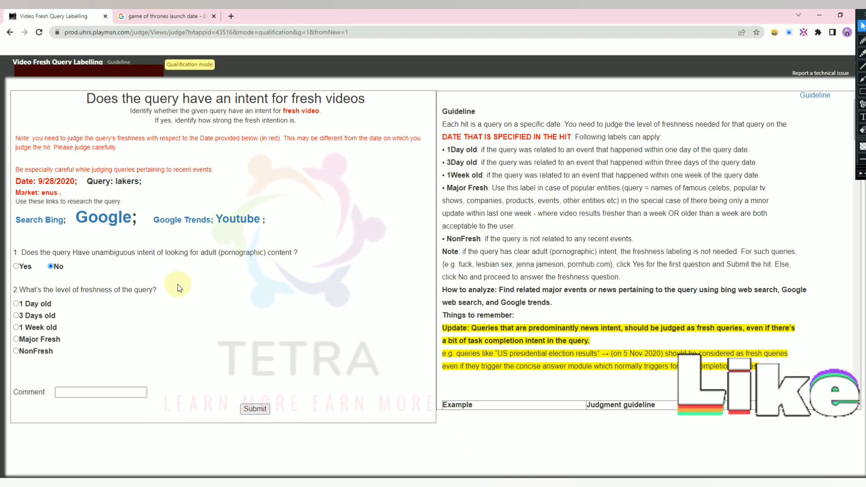
Step: Frame the date and query, the research links and the two questions with rectangles, and erase the markings
click(862, 91)
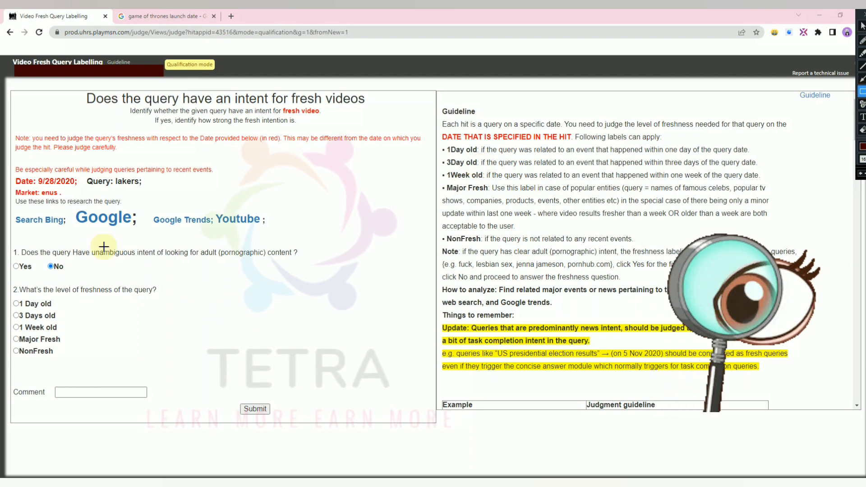
mouse_move(14, 172)
mouse_down()
mouse_move(16, 186)
mouse_move(61, 194)
mouse_move(65, 181)
mouse_move(150, 190)
mouse_up()
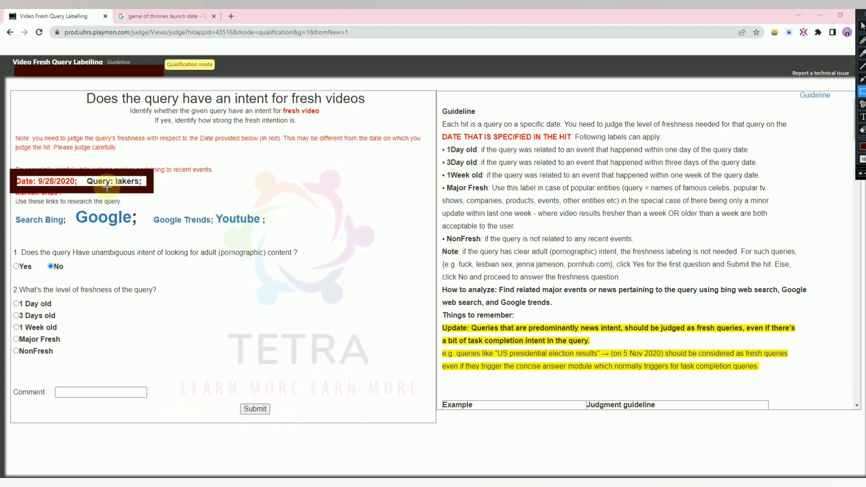
drag(18, 217, 277, 237)
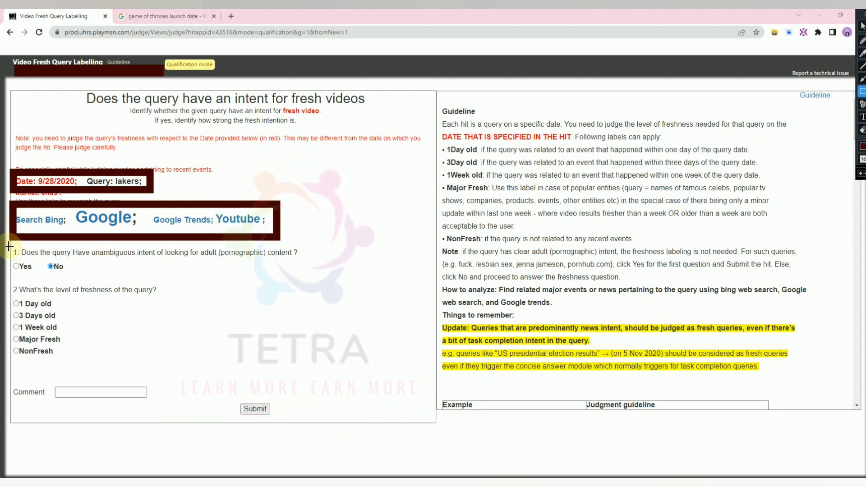
mouse_move(9, 246)
mouse_down()
mouse_move(77, 385)
mouse_move(312, 374)
mouse_up()
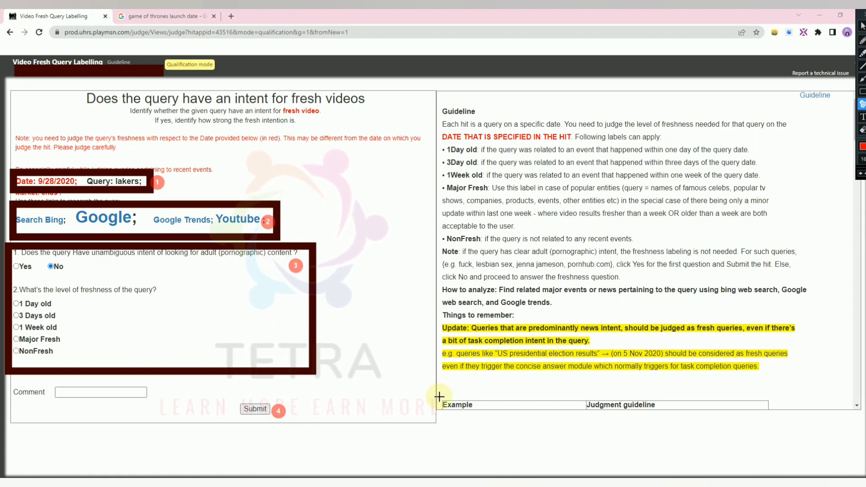
click(863, 130)
drag(421, 124, 6, 443)
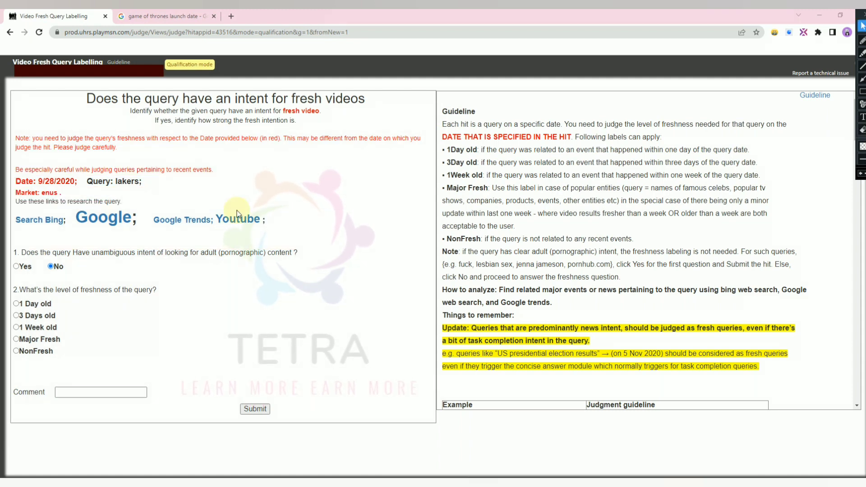
Step: Open the Bing search for the query lakers, and close the game of thrones launch date search page
drag(139, 182, 115, 182)
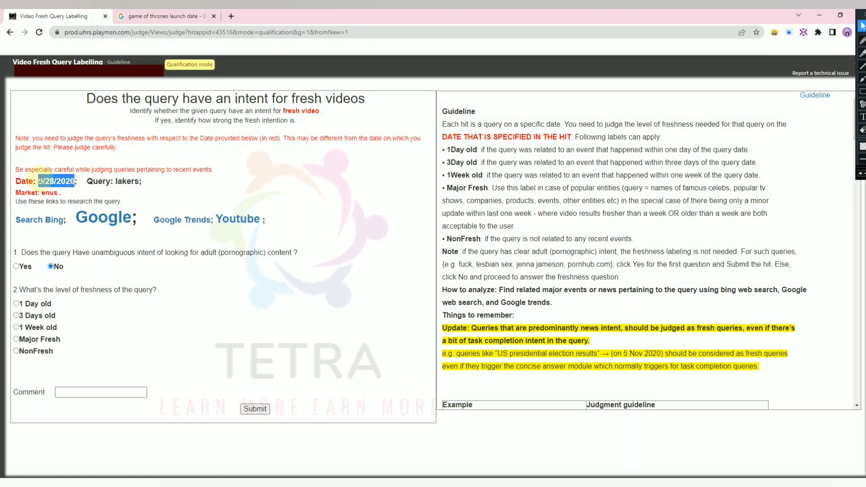
drag(116, 182, 140, 181)
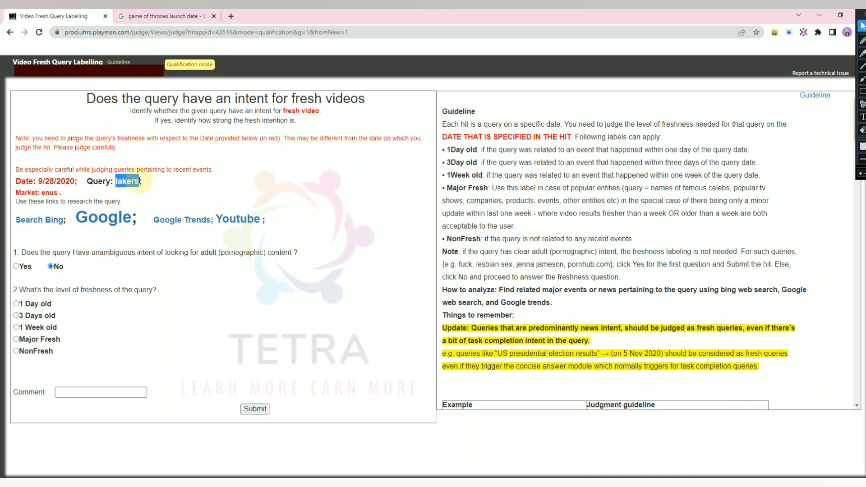
click(40, 221)
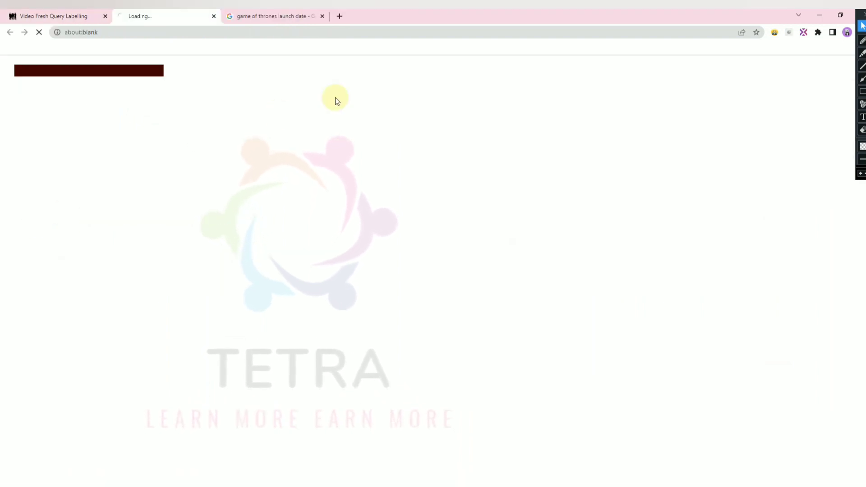
click(324, 17)
click(76, 19)
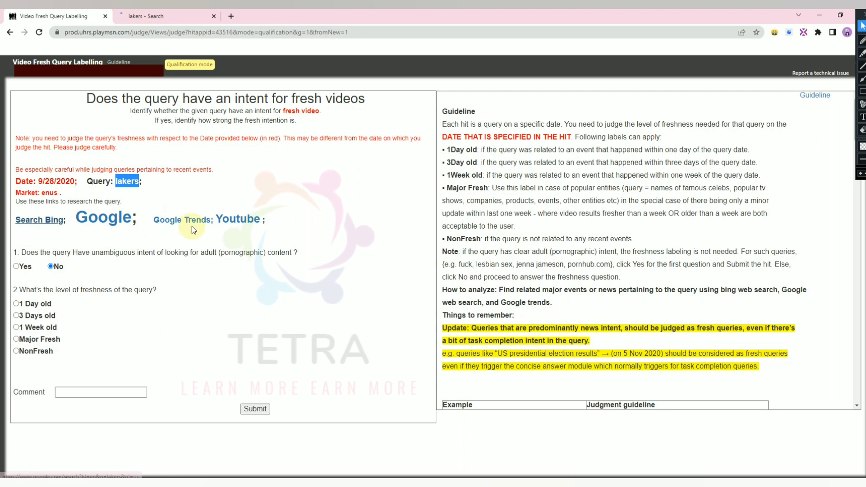
Step: Examine the Bing results and news about the Lakers, and return to the labelling hit
click(167, 16)
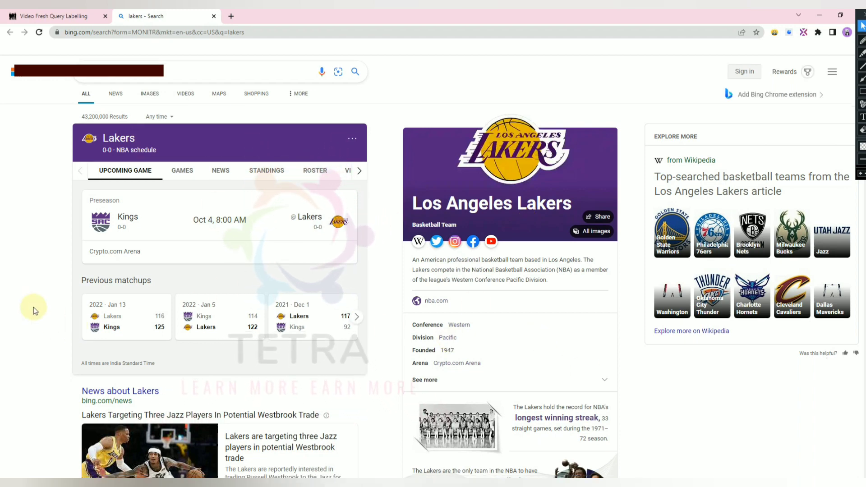
scroll(42, 310, down, 4)
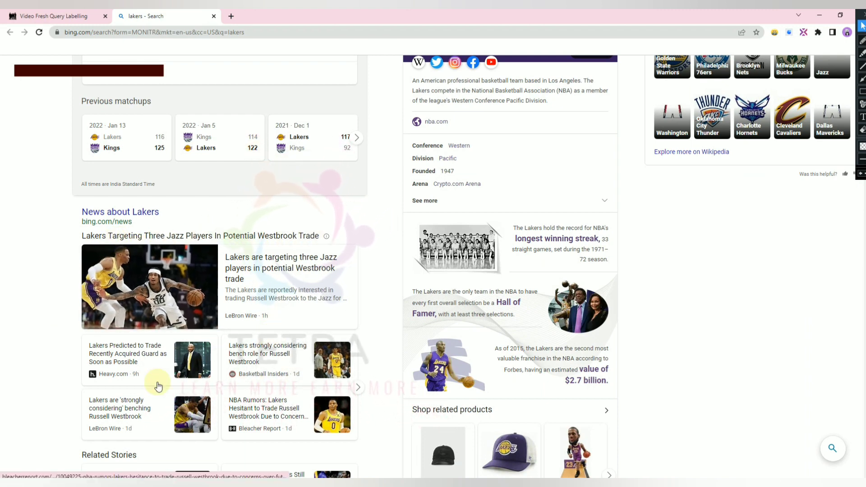
click(67, 20)
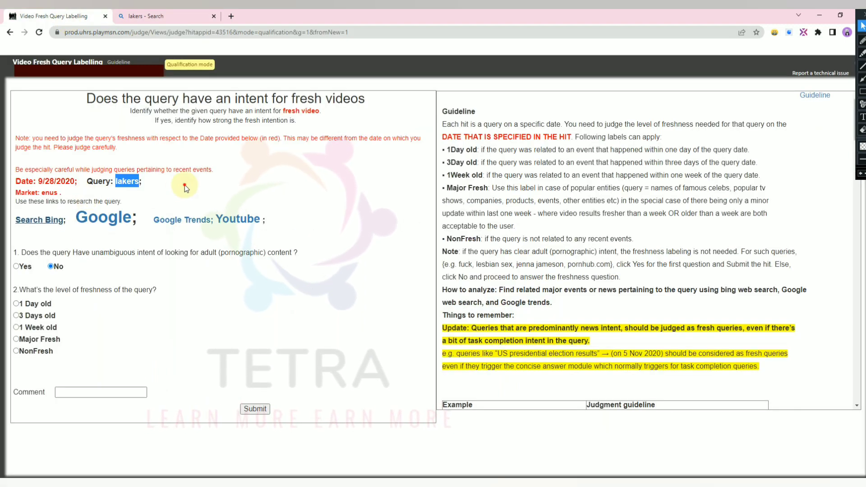
Step: Label the query lakers as 1 Day old, submit the judgment, and dismiss the feedback after reading its reason
click(40, 304)
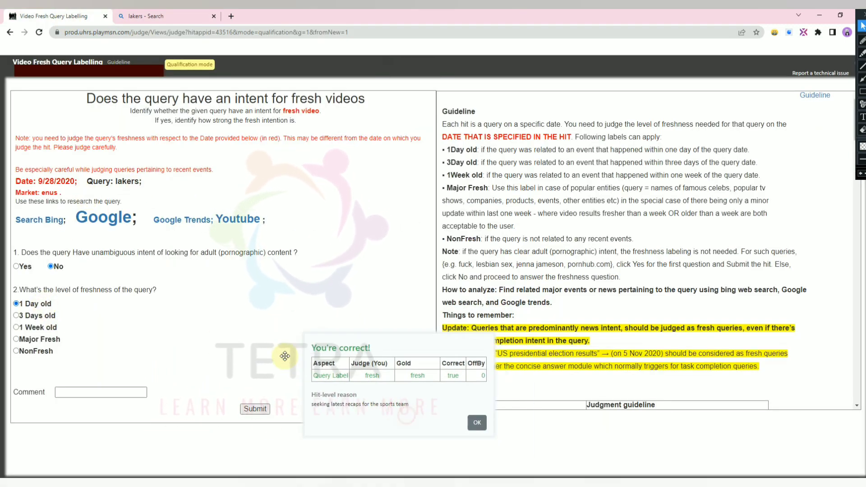
drag(285, 357, 166, 304)
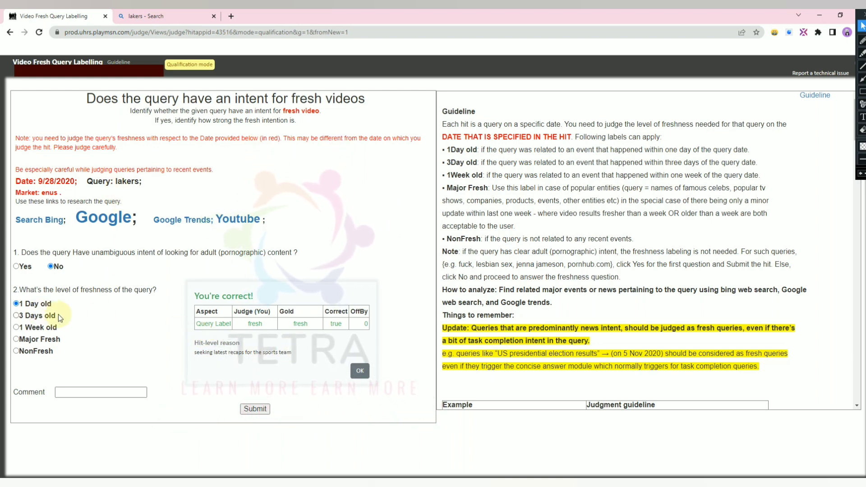
click(360, 370)
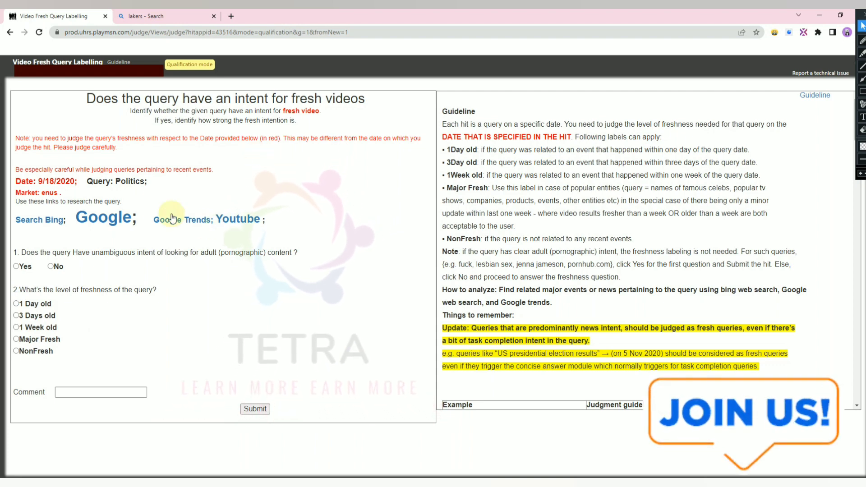
Step: Research the query Politics through its Bing search, examine the news and definition results, and close the results page
double_click(123, 185)
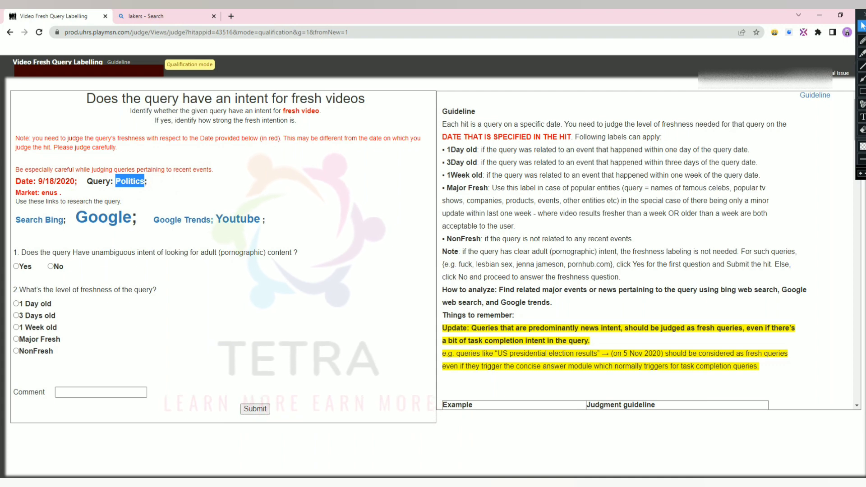
click(131, 181)
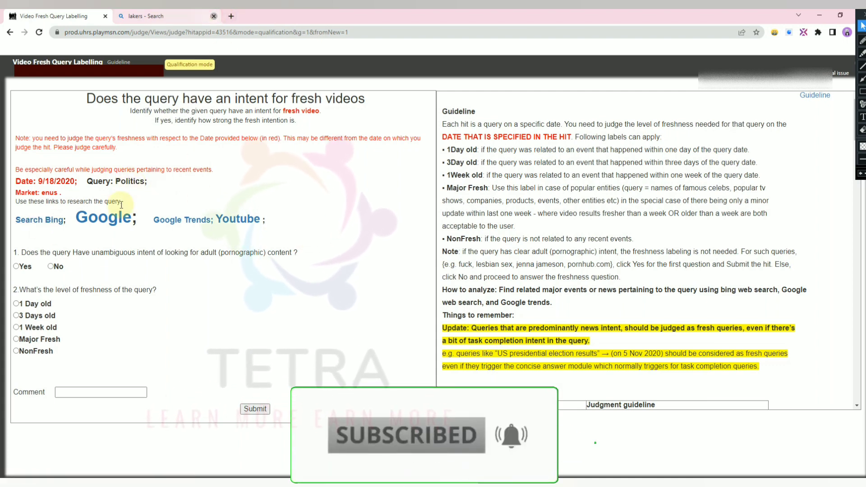
click(54, 221)
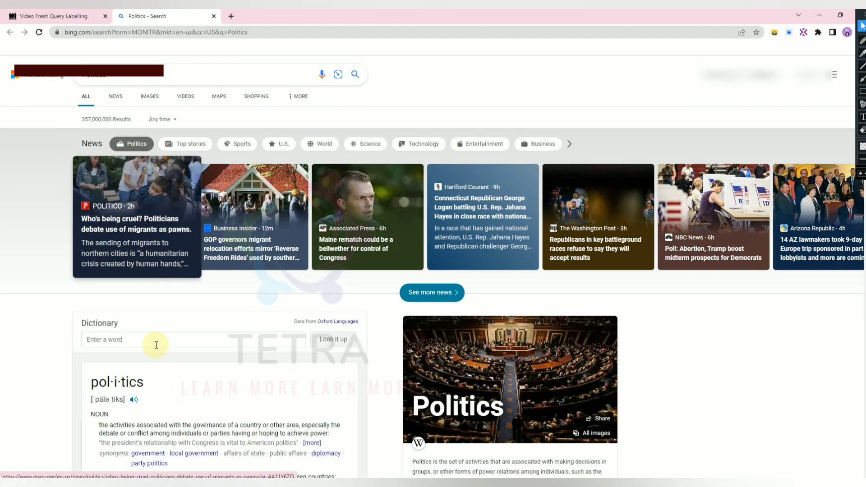
scroll(190, 271, down, 1)
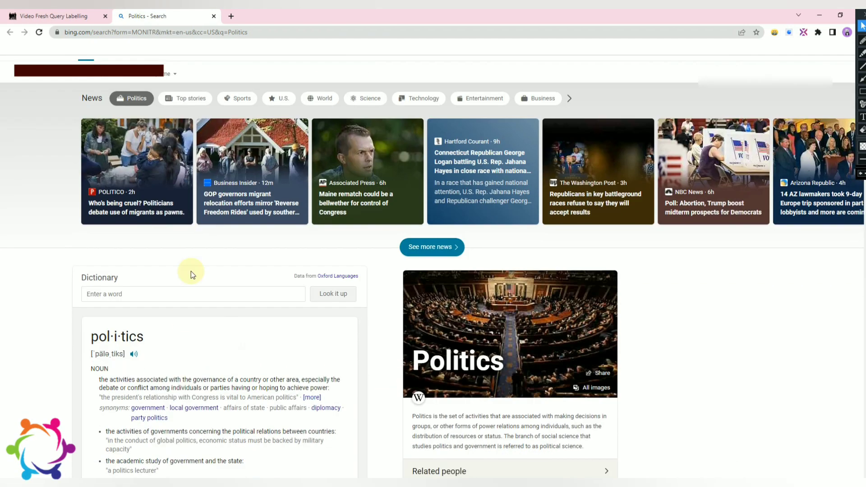
click(213, 17)
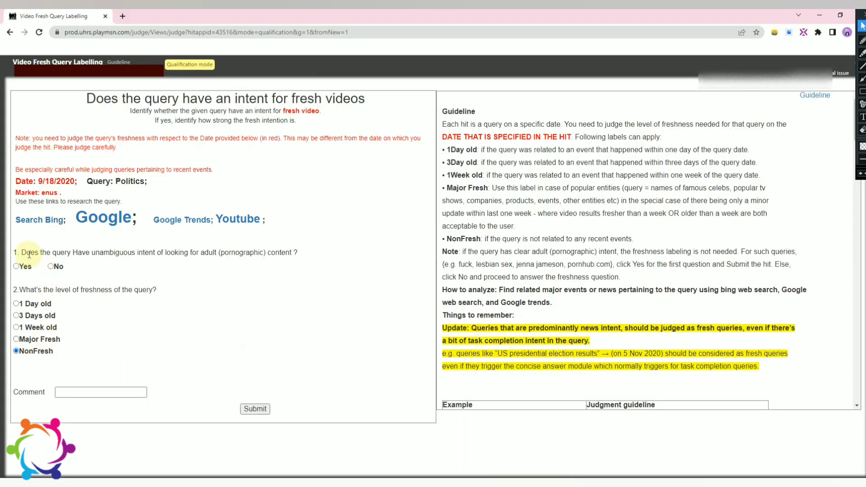
Step: Judge the query Politics as No for adult content and NonFresh, submit it, and dismiss the feedback
drag(28, 254, 288, 253)
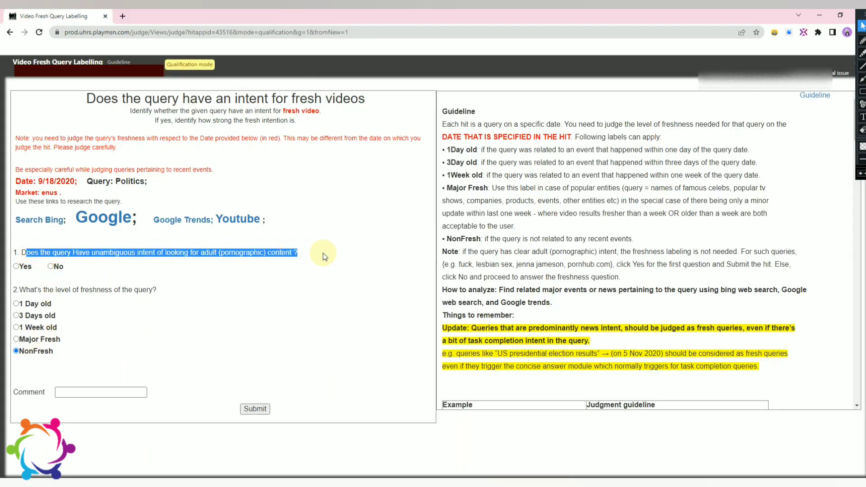
click(221, 268)
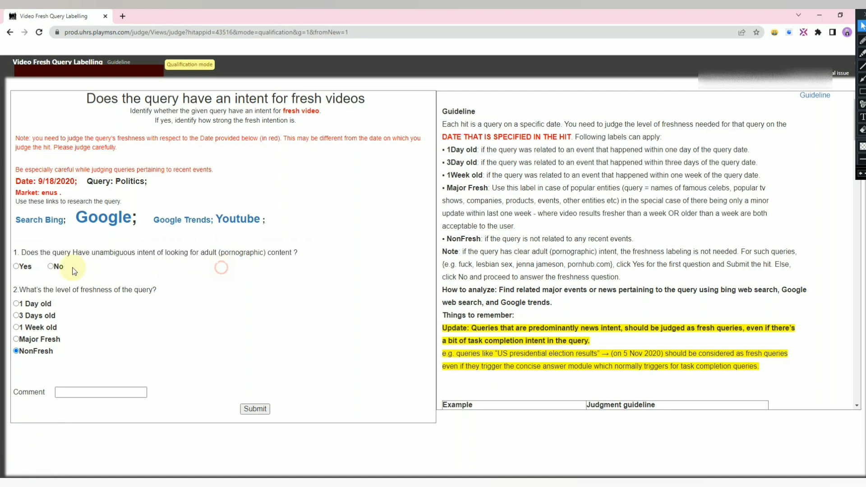
click(51, 266)
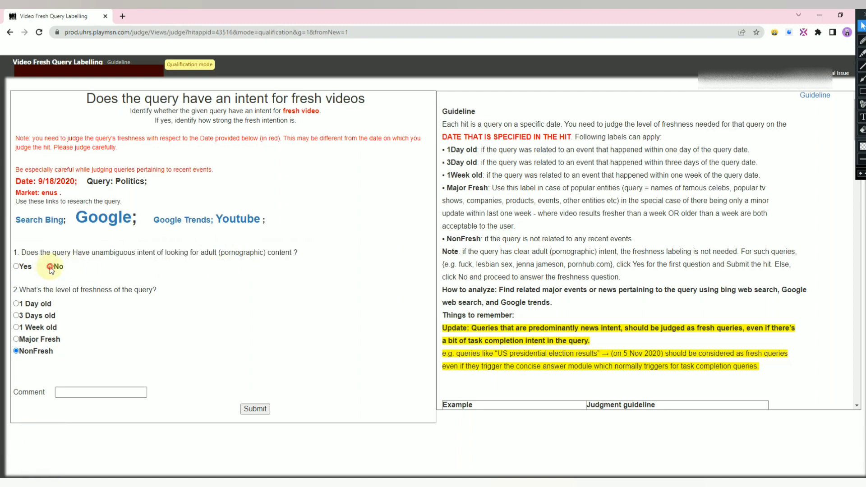
click(251, 410)
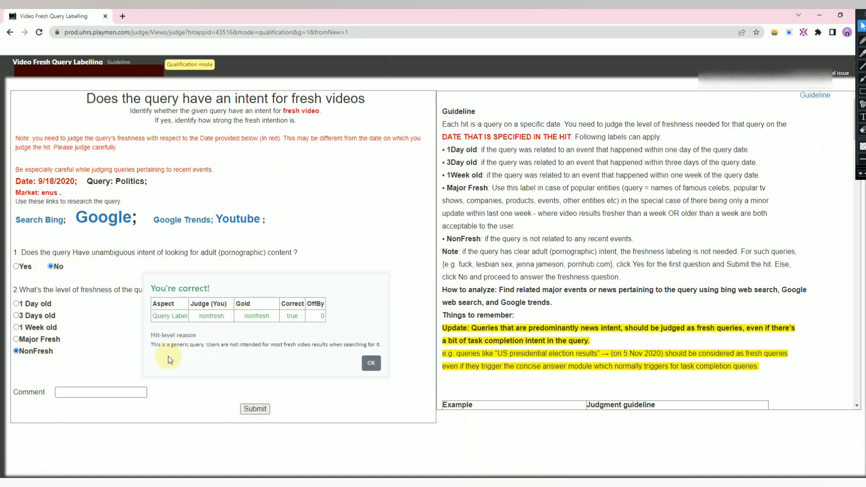
click(371, 363)
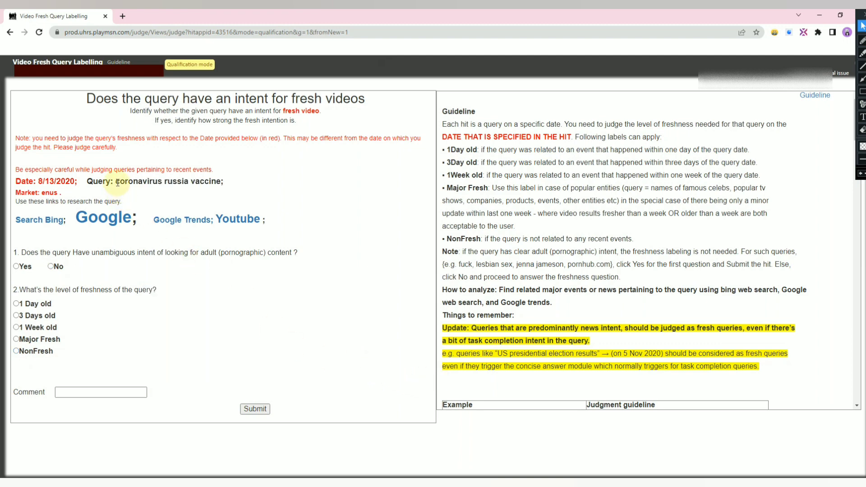
Step: Check the date and query coronavirus russia vaccine, submit it as No for adult content and 1 Day old, and dismiss the feedback
drag(145, 182, 214, 185)
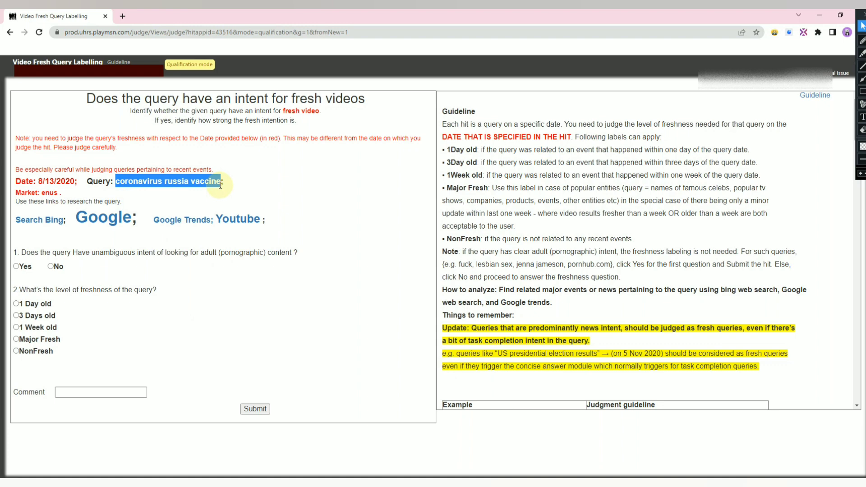
drag(76, 181, 38, 181)
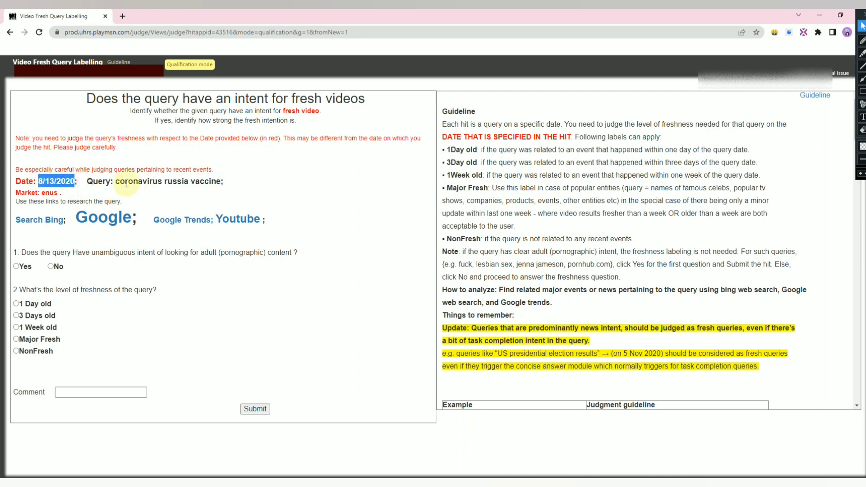
drag(115, 181, 294, 200)
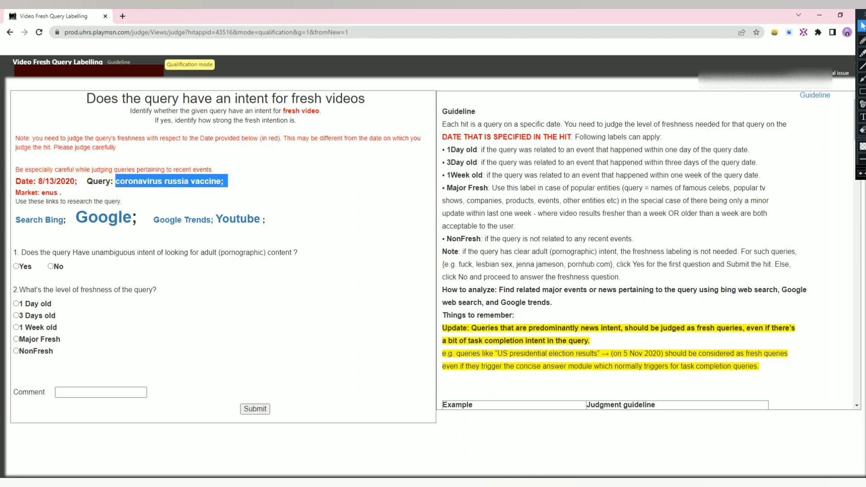
key(alt+Tab)
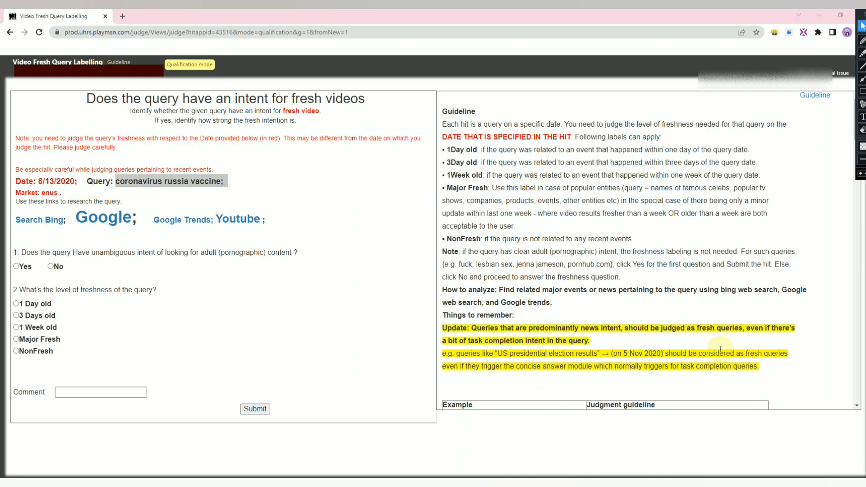
click(49, 306)
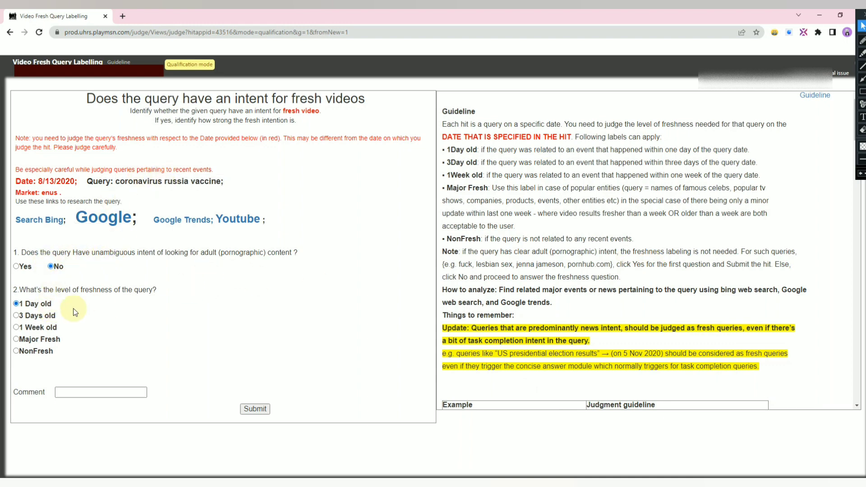
click(254, 413)
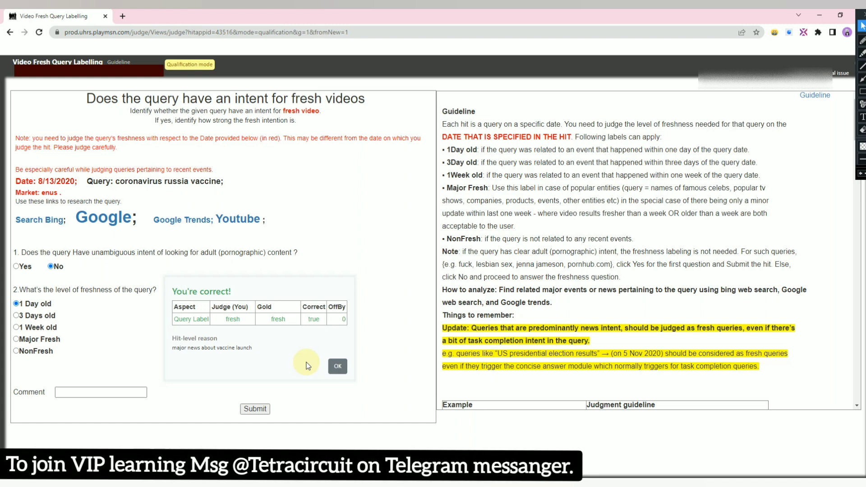
click(339, 368)
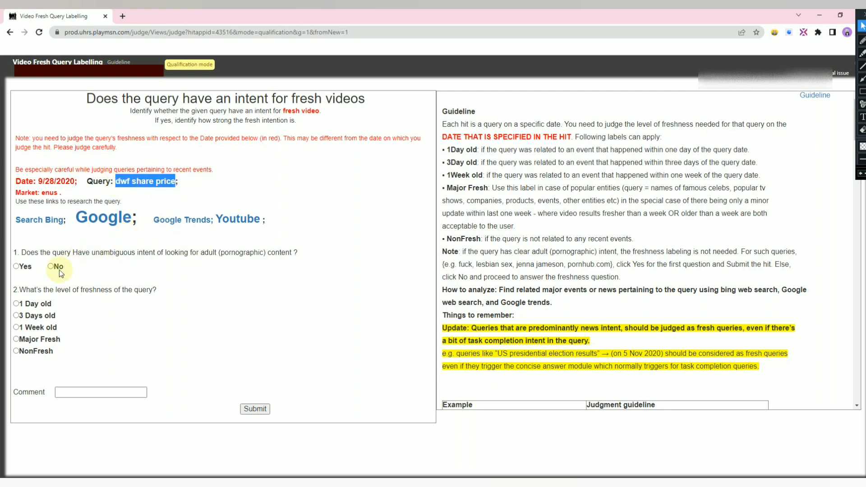
Step: Judge the query dwf share price as No for adult content and NonFresh, submit it, and dismiss the feedback
drag(40, 253, 275, 247)
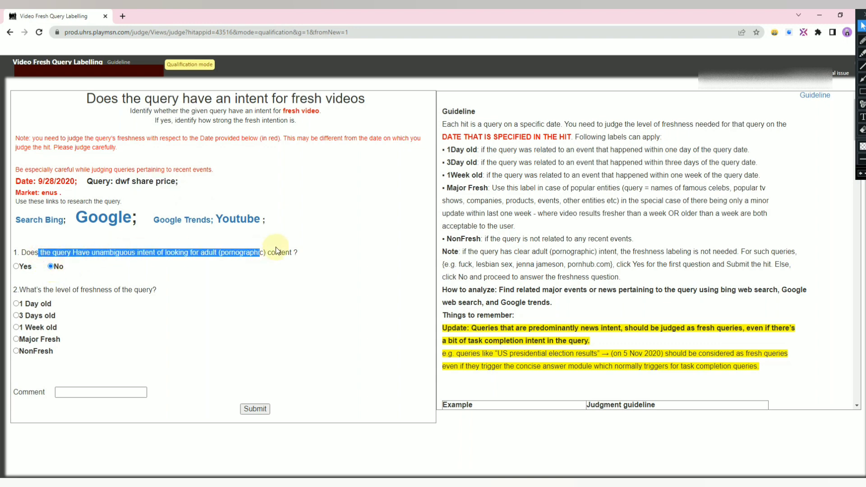
click(318, 213)
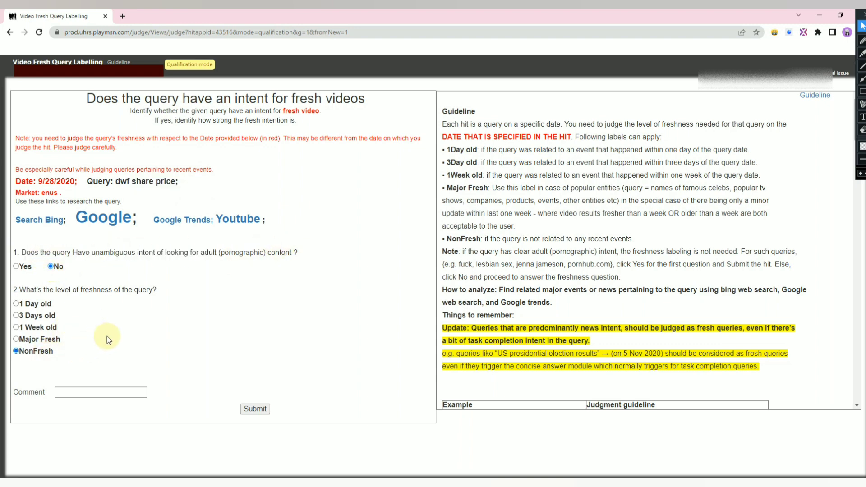
click(260, 409)
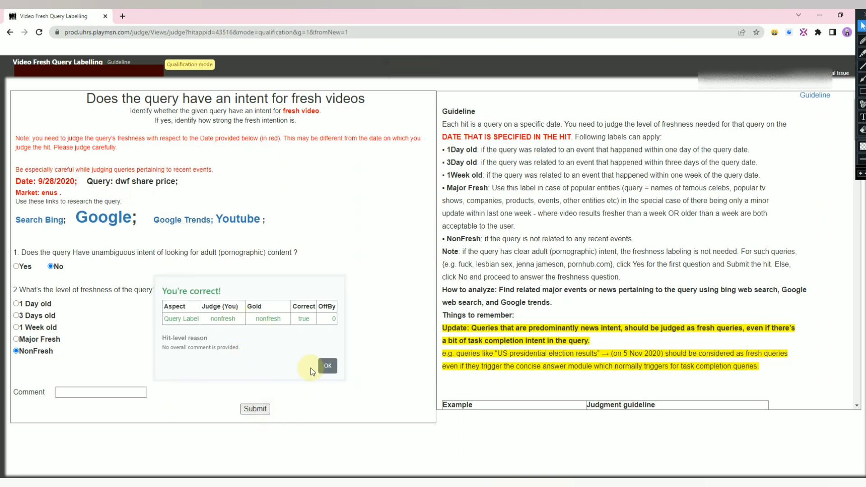
click(326, 366)
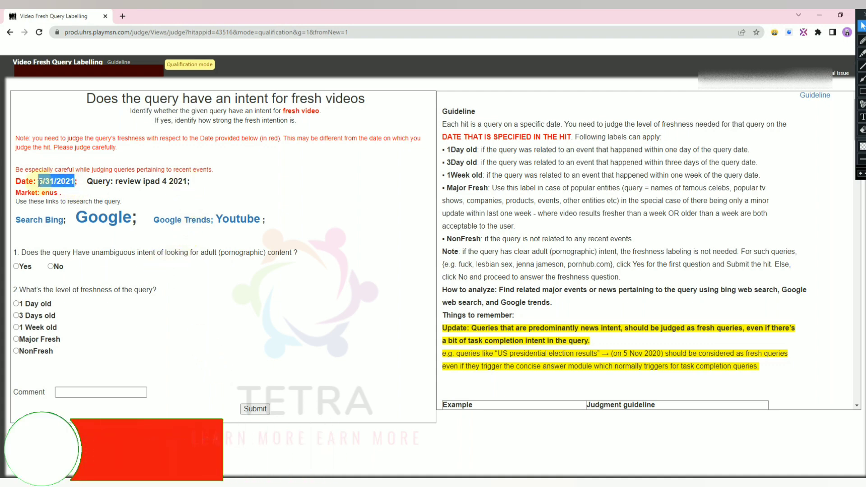
Step: Open the Bing search for review ipad 4 2021 and compare the video results' dates with the hit's query date
click(53, 218)
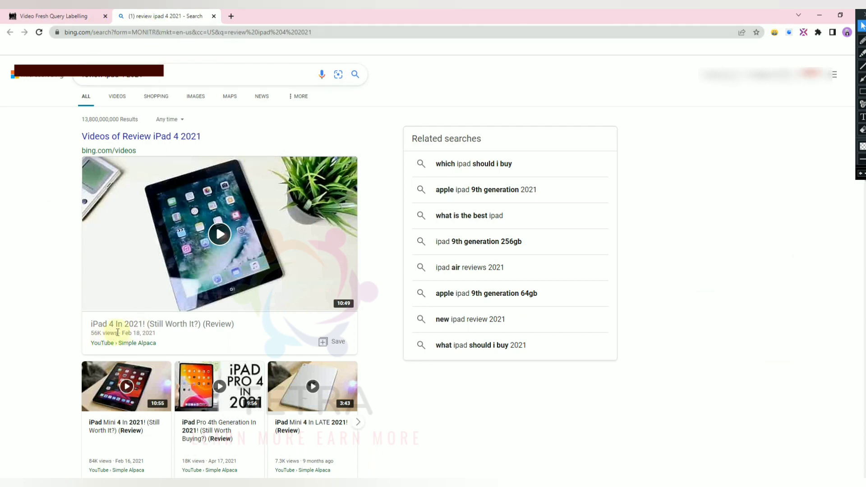
click(63, 17)
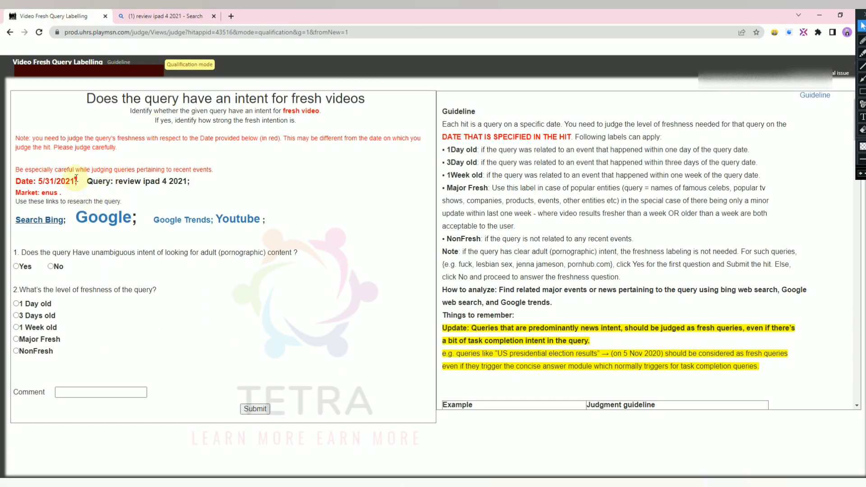
click(151, 16)
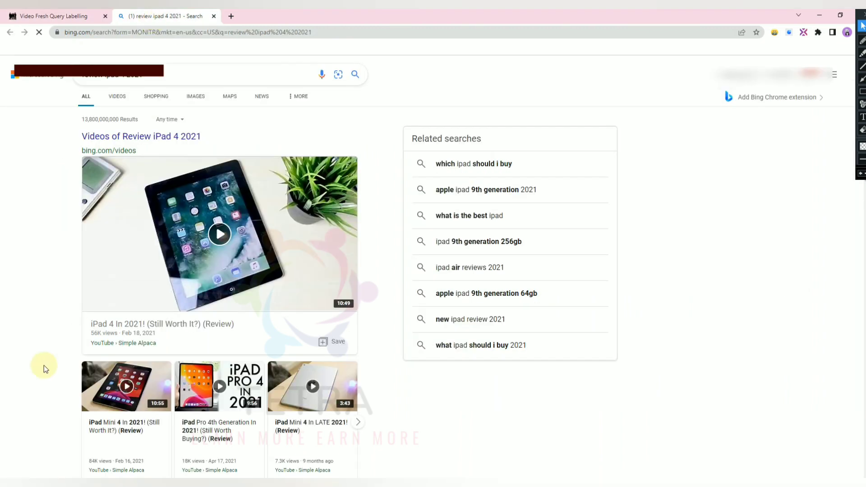
scroll(58, 372, down, 4)
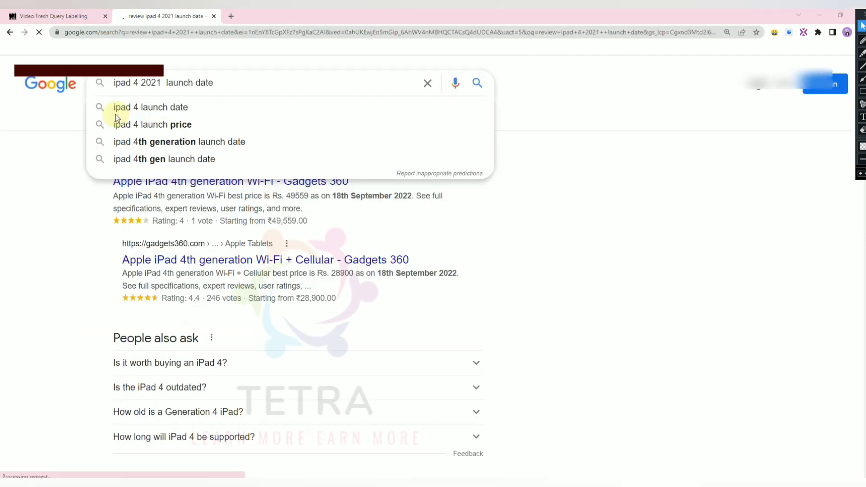
Step: Search Google for ipad 4 2021 launch date and examine the announcement and release dates in the results
click(244, 83)
key(Return)
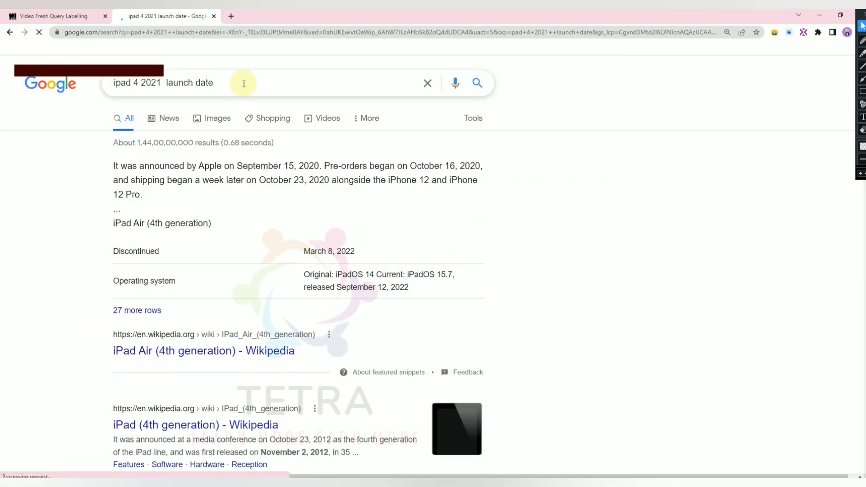
drag(356, 253, 286, 261)
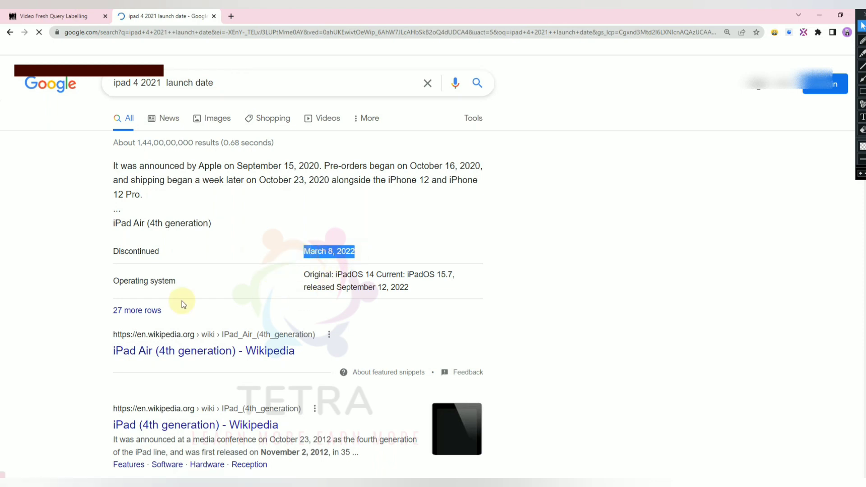
scroll(218, 275, down, 2)
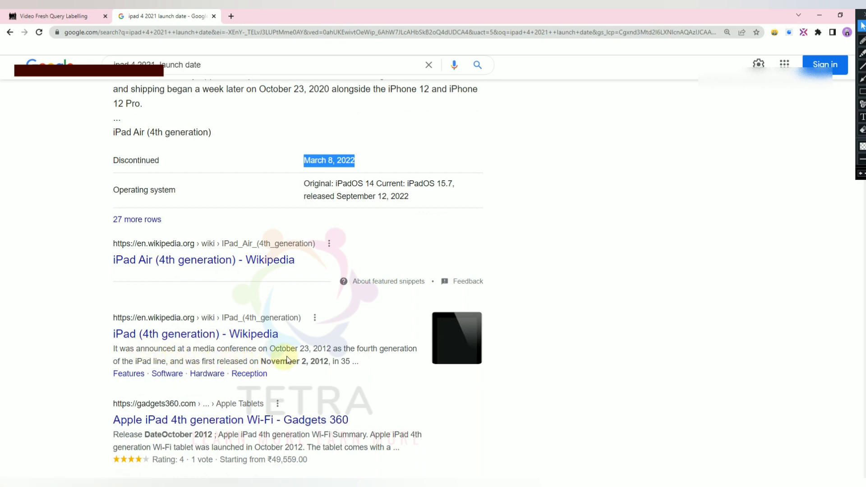
drag(331, 349, 300, 349)
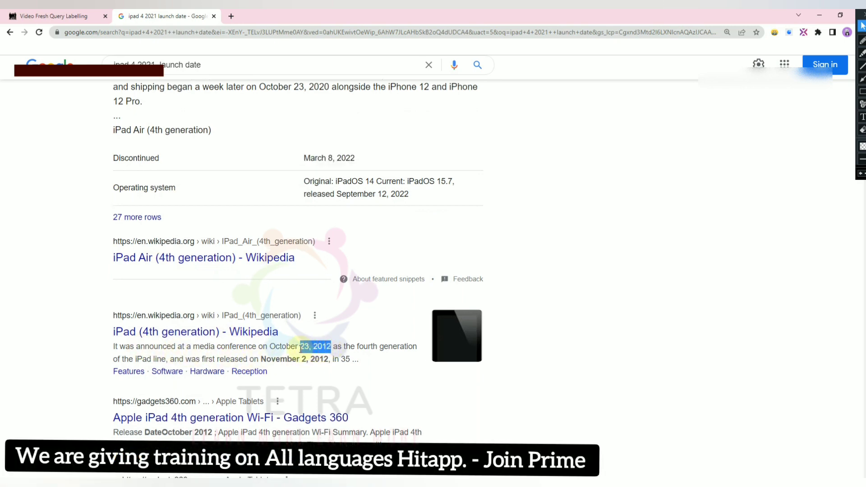
Step: Return to the labelling hit and submit the query review ipad 4 2021 as No for adult content and NonFresh
click(53, 17)
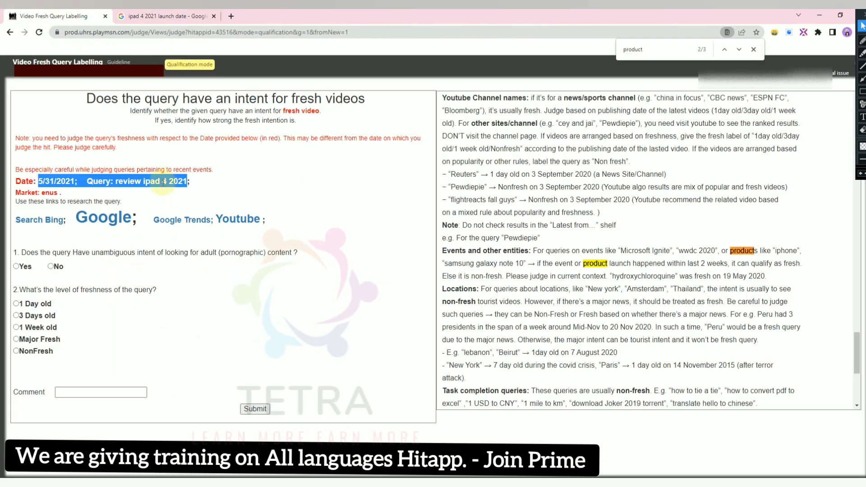
click(272, 151)
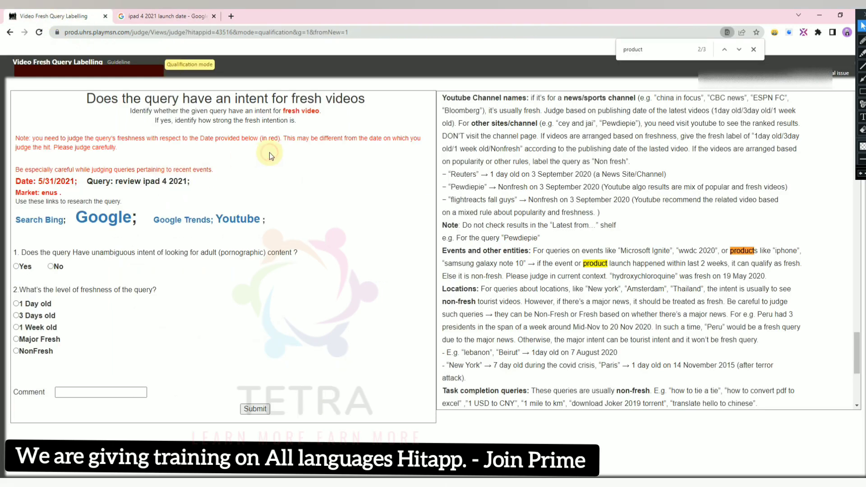
click(53, 268)
click(36, 351)
click(256, 409)
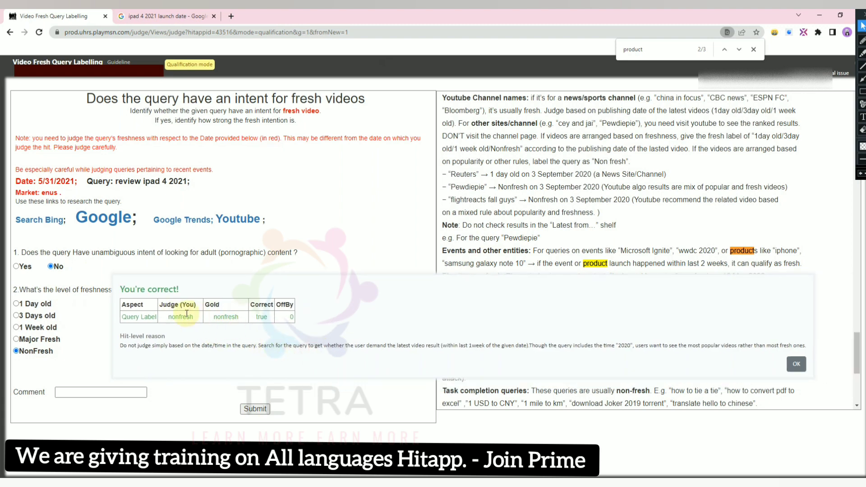
Step: Dismiss the feedback, and examine the dates of the Bing search results for the hit's query cvs flu shots 2020
click(794, 368)
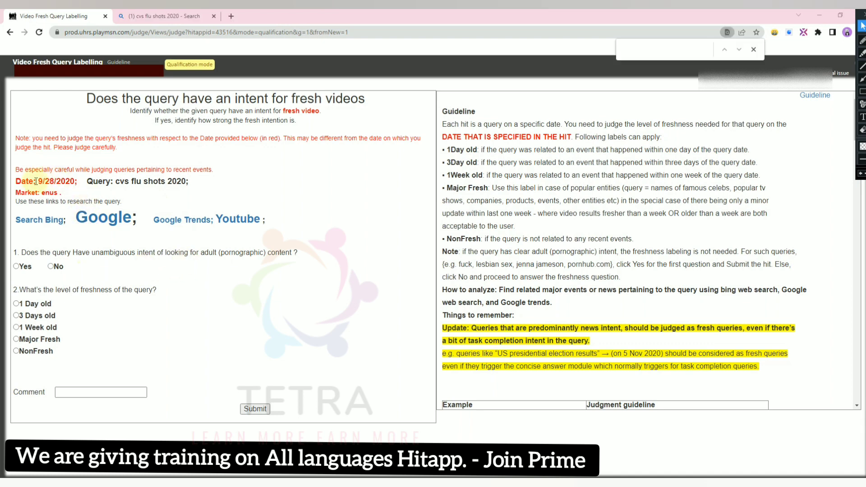
drag(37, 181, 121, 181)
click(182, 183)
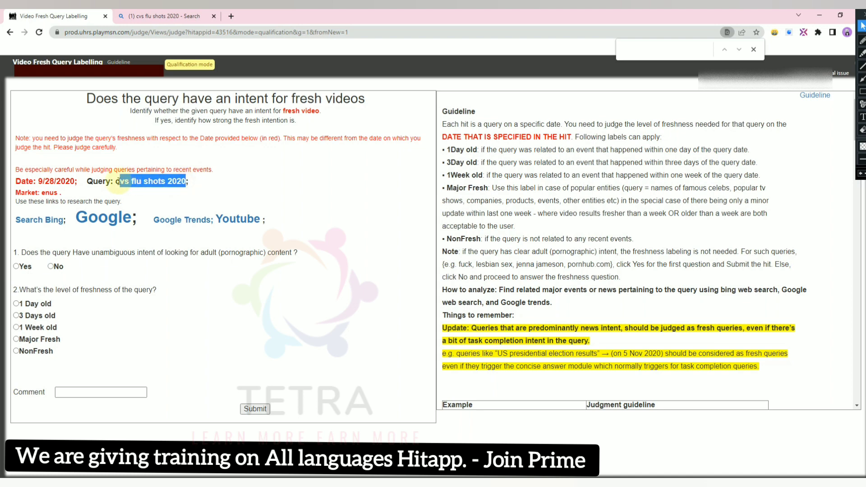
click(202, 182)
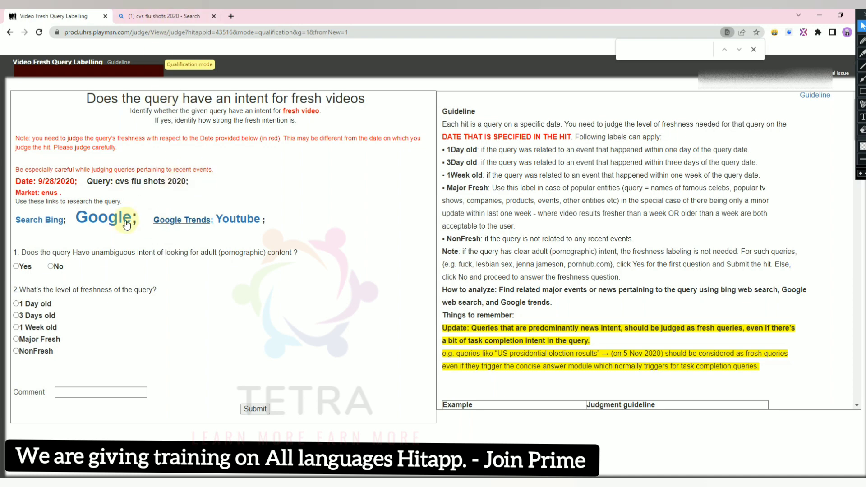
click(51, 221)
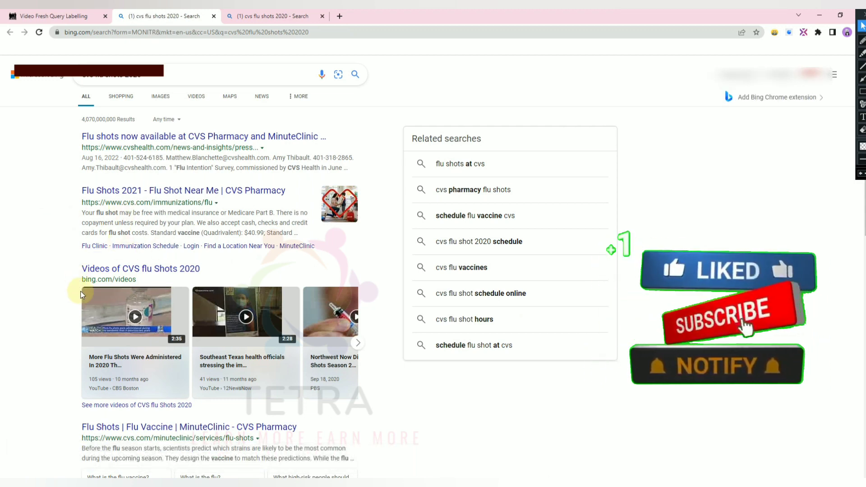
scroll(45, 399, down, 1)
scroll(68, 229, up, 1)
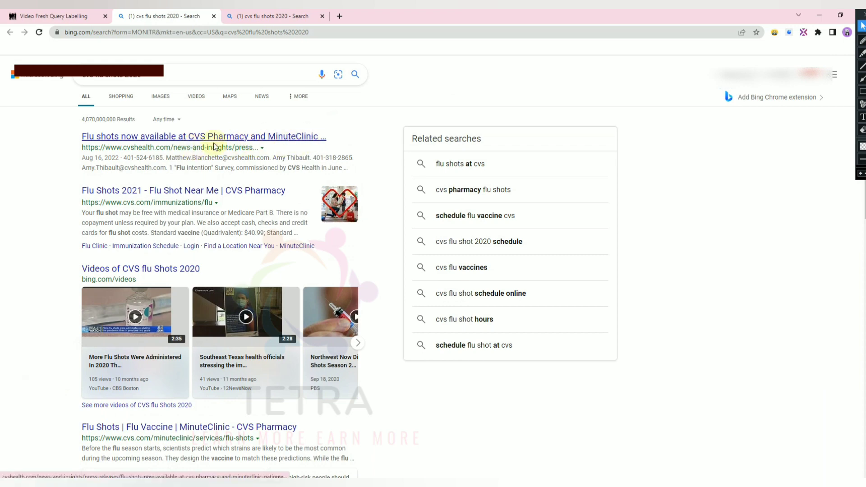
scroll(50, 210, down, 8)
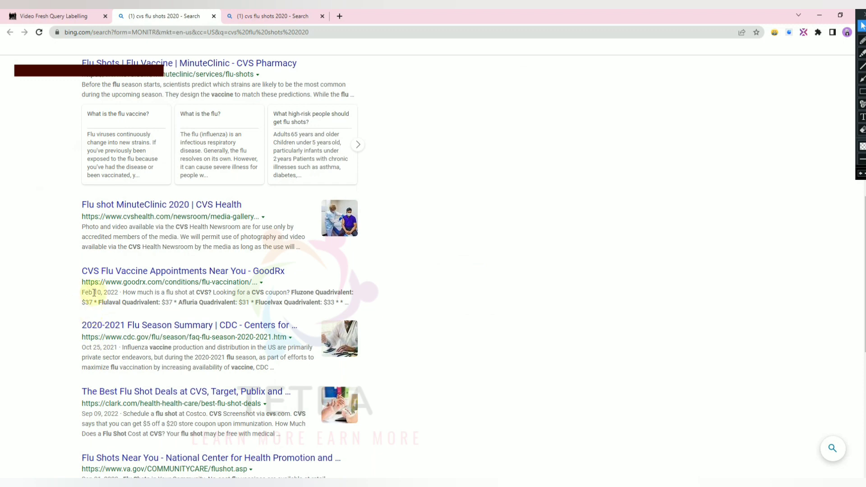
Step: Return to the labelling hit, submit cvs flu shots 2020 as No for adult content and 1 Day old, and agree to the feedback
click(63, 16)
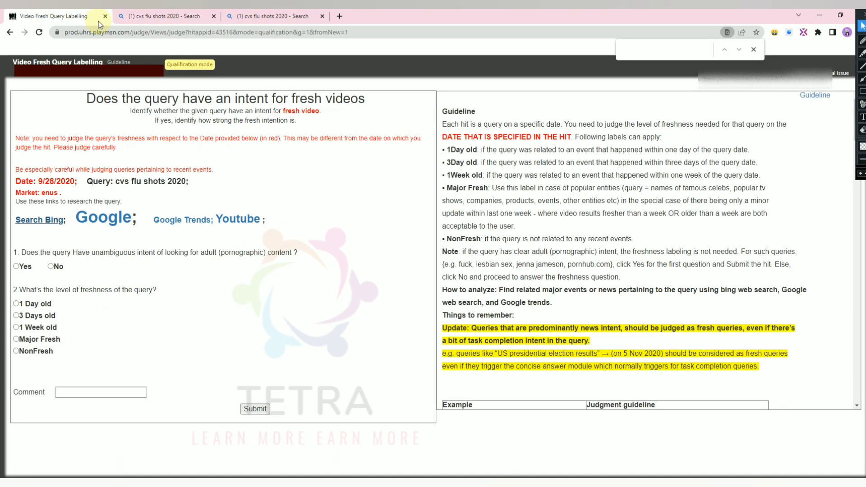
drag(75, 182, 44, 182)
click(144, 152)
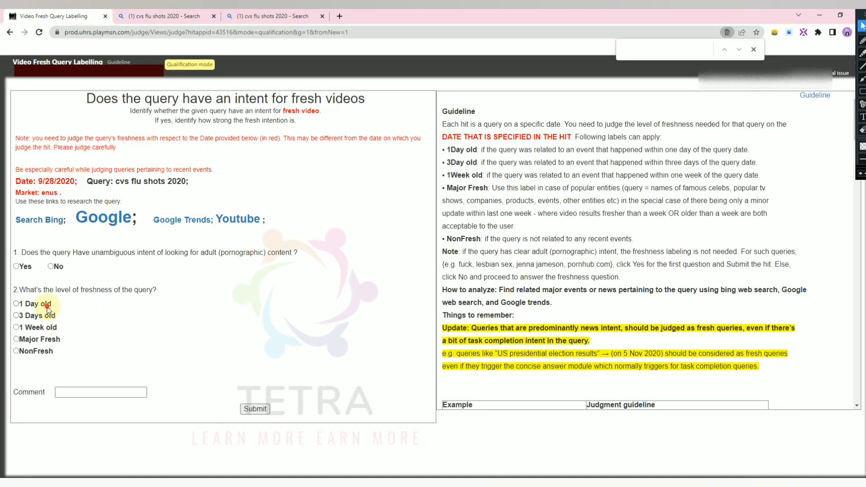
click(263, 412)
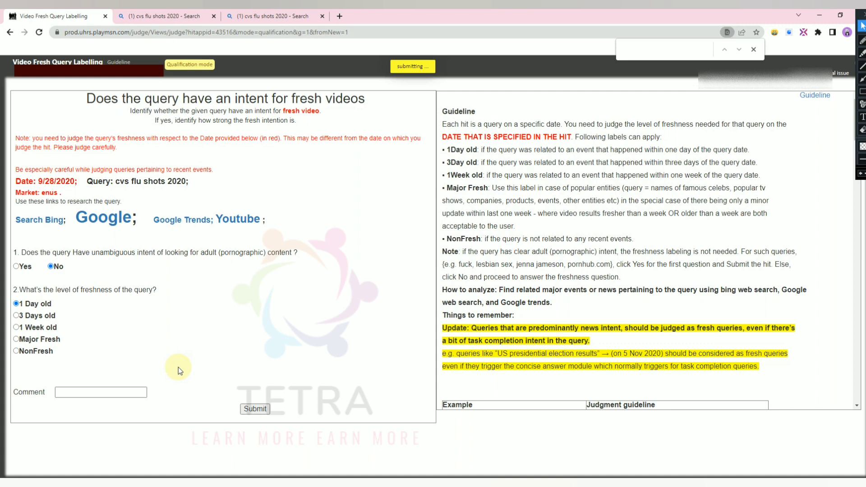
click(757, 51)
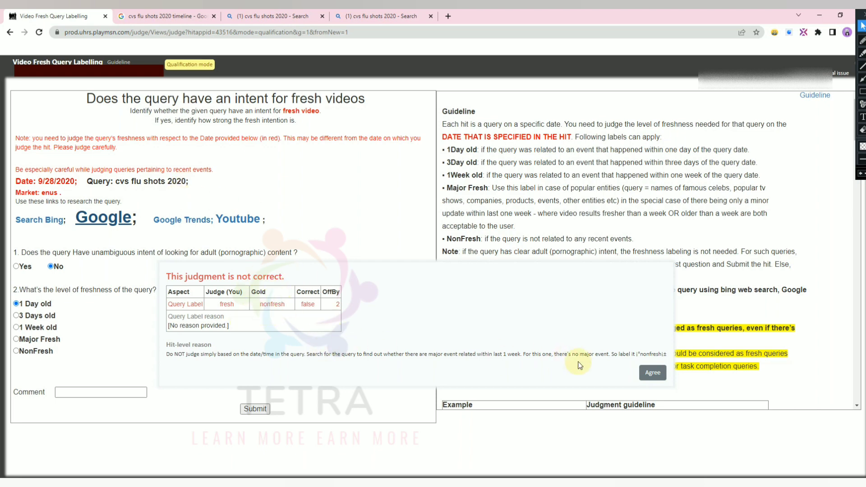
click(651, 376)
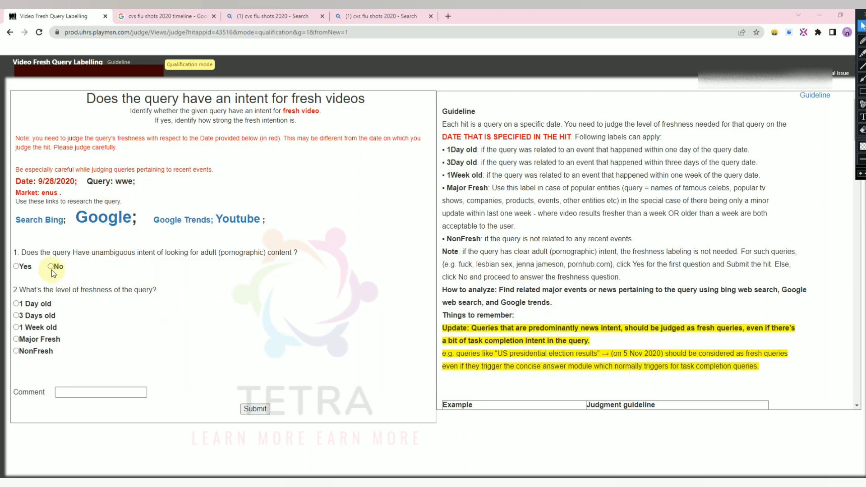
Step: Check the Bing search for wwe, and submit the query as No for adult content and 1 Day old
click(33, 220)
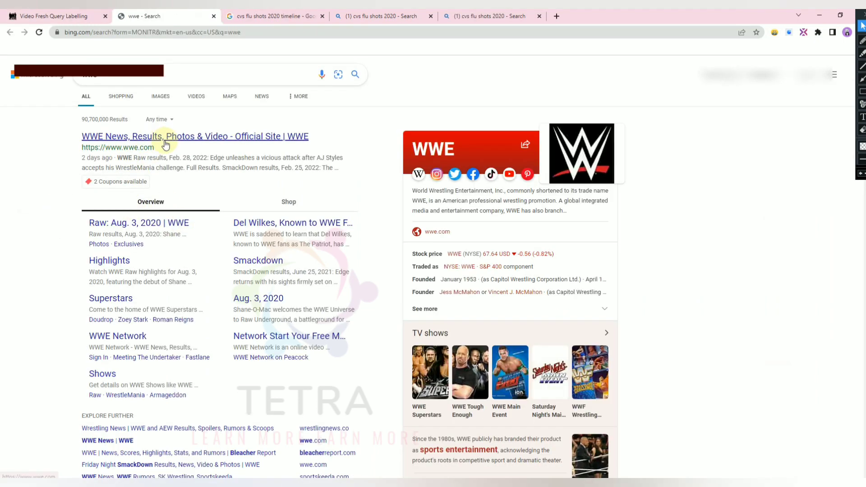
click(50, 16)
click(50, 306)
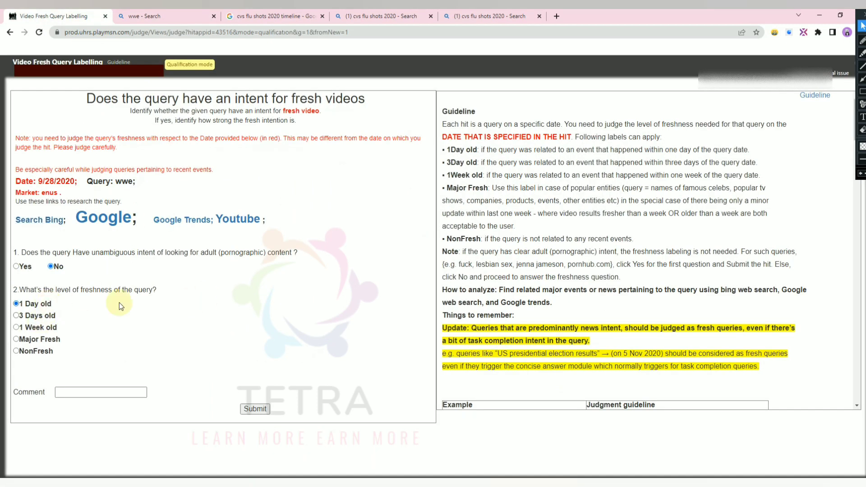
click(255, 409)
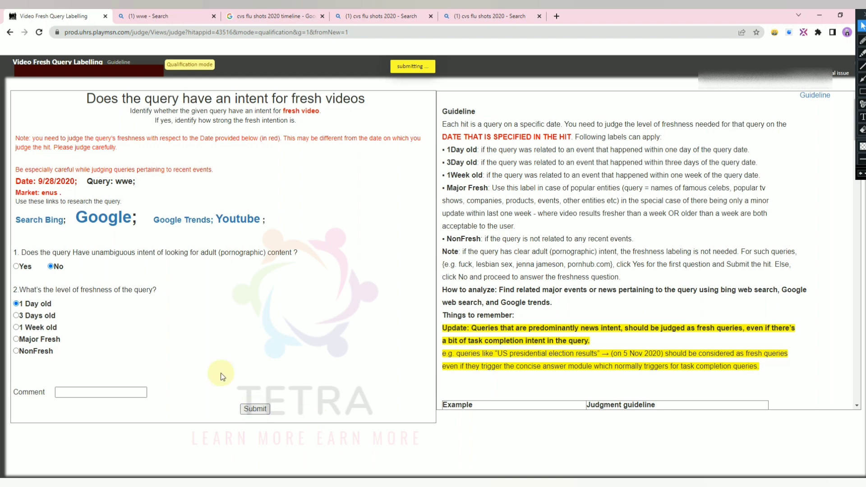
Step: Compare the date on the official WWE search result with the guideline's 1Day old definition, and dismiss the feedback
click(158, 15)
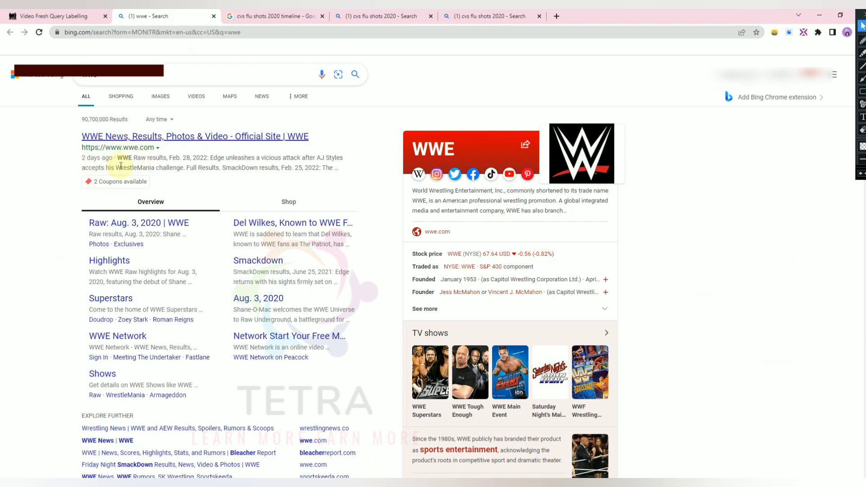
drag(109, 159, 82, 159)
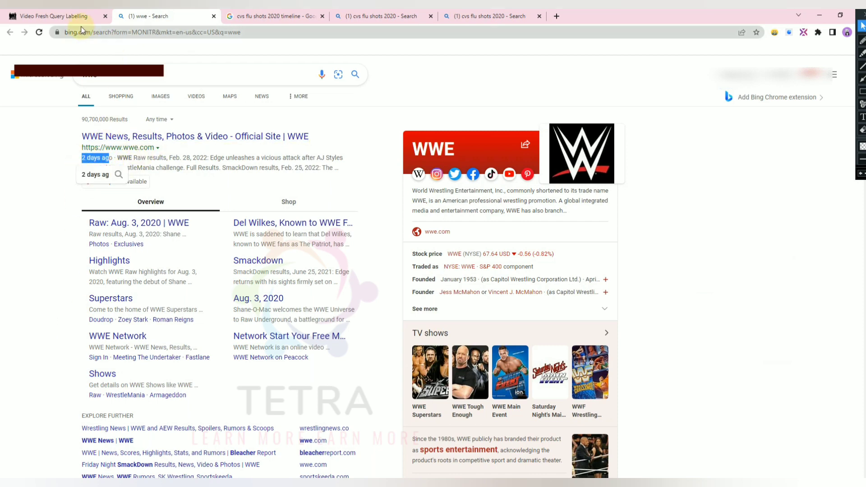
click(77, 19)
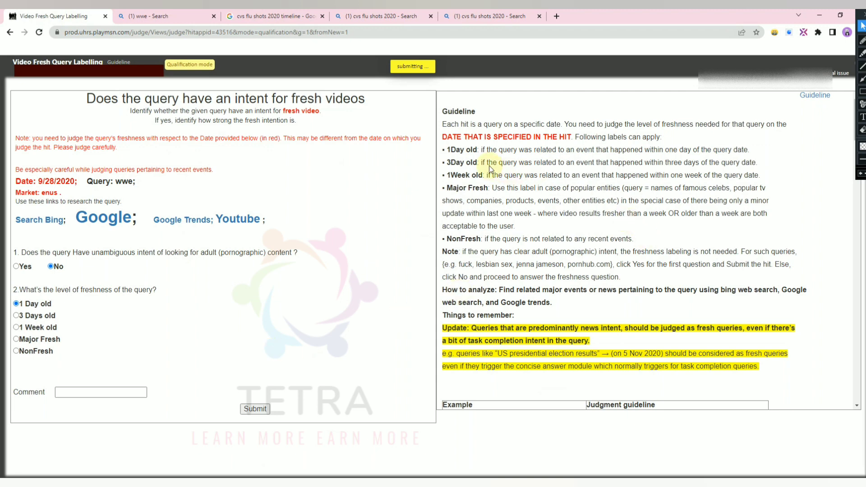
drag(483, 151, 745, 151)
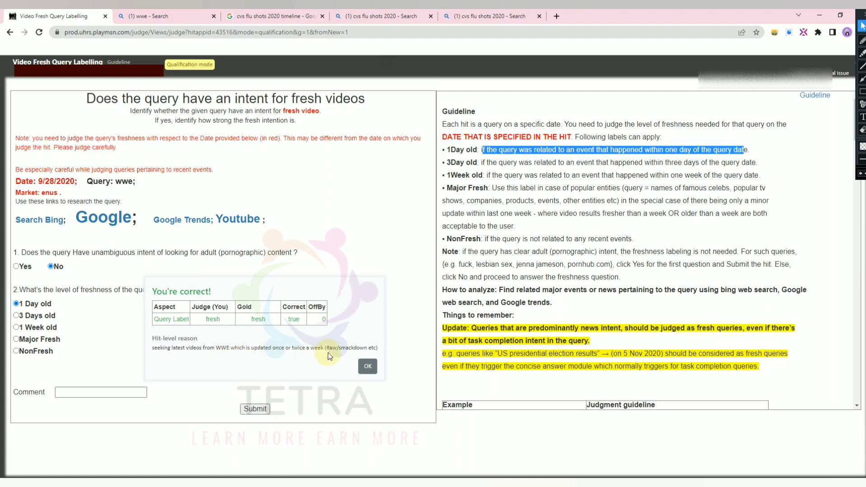
click(369, 368)
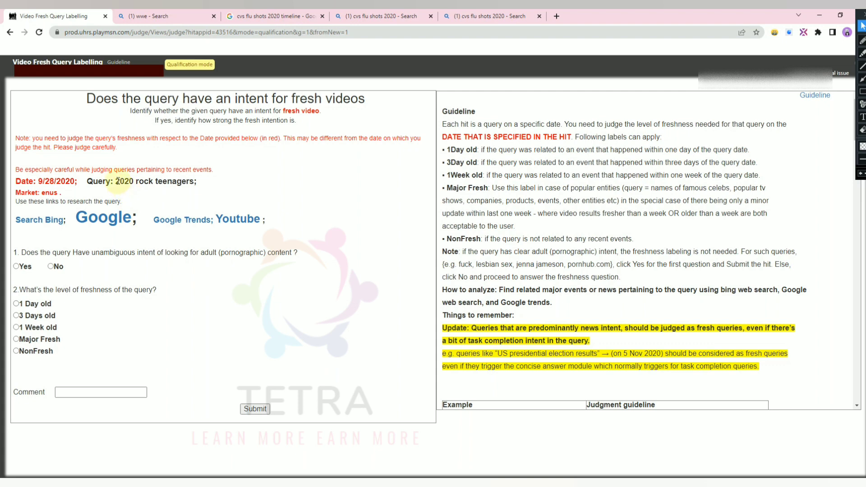
Step: Open the Bing search for the query 2020 rock teenagers and close the leftover search tabs from earlier queries
drag(116, 181, 197, 181)
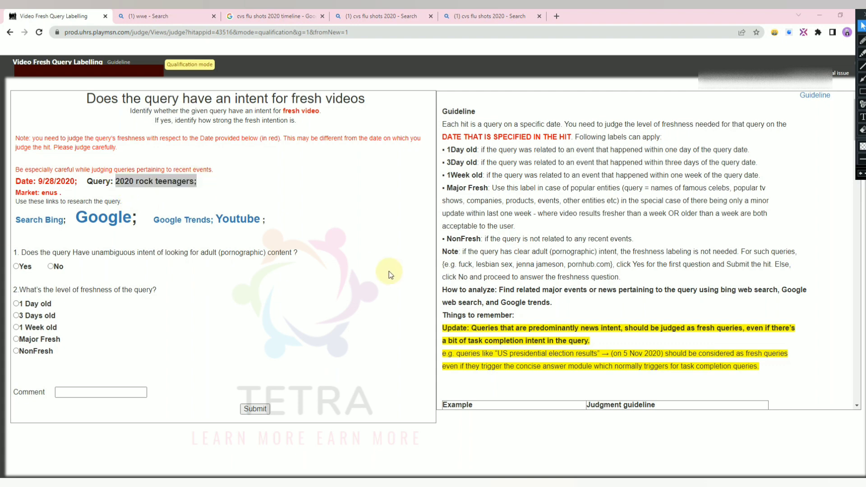
click(113, 198)
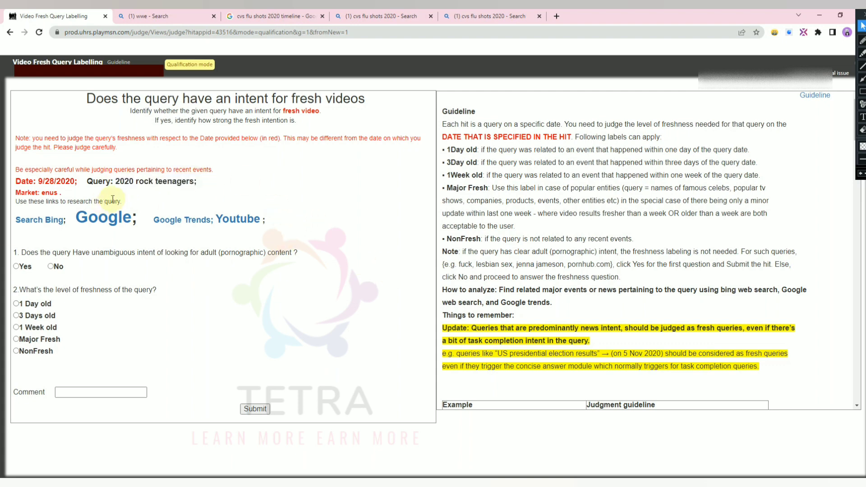
click(52, 221)
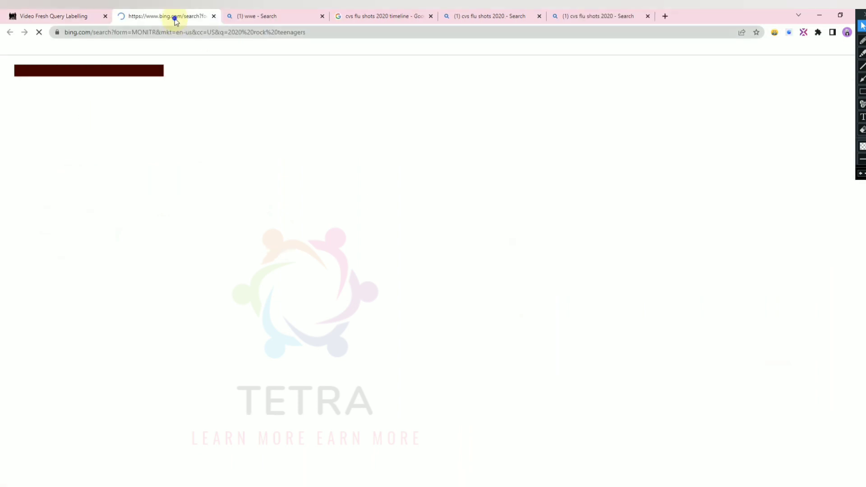
right_click(176, 18)
click(169, 252)
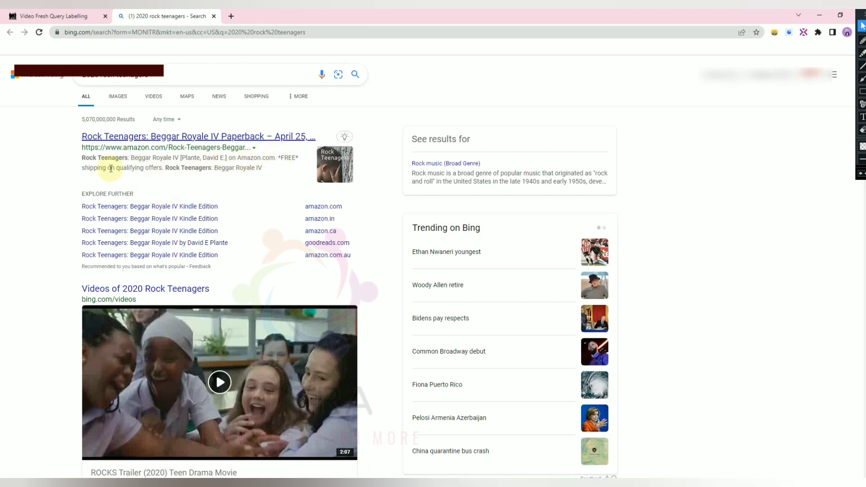
Step: Compare the dates of the Bing video results for 2020 rock teenagers with the hit's query date
scroll(79, 315, down, 3)
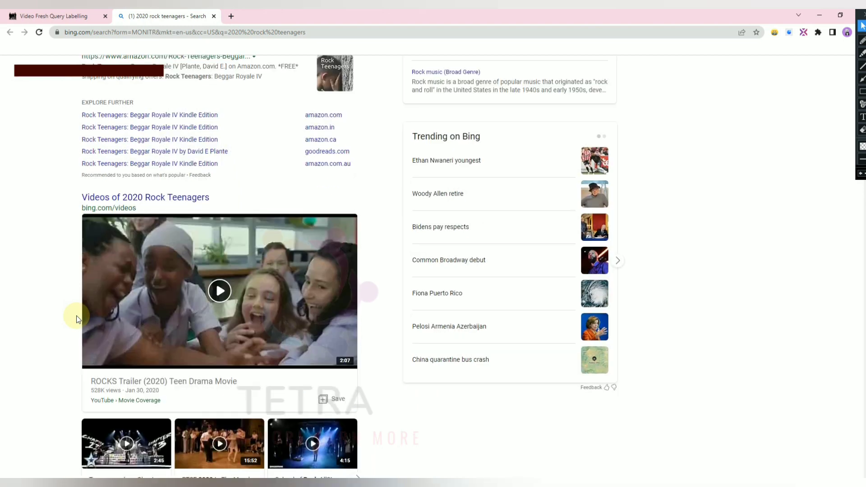
scroll(136, 251, down, 2)
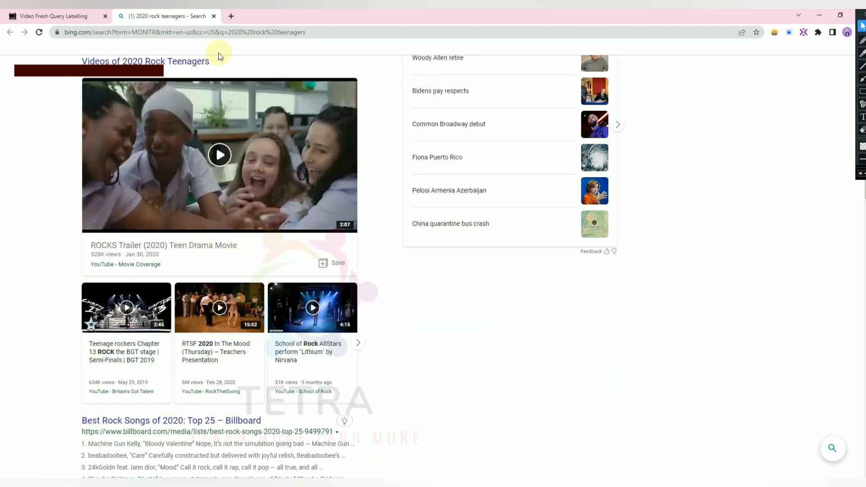
click(80, 16)
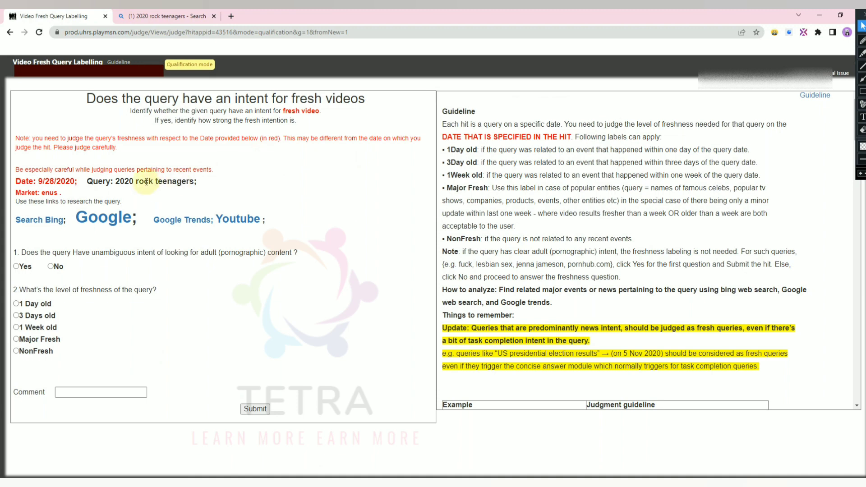
click(149, 18)
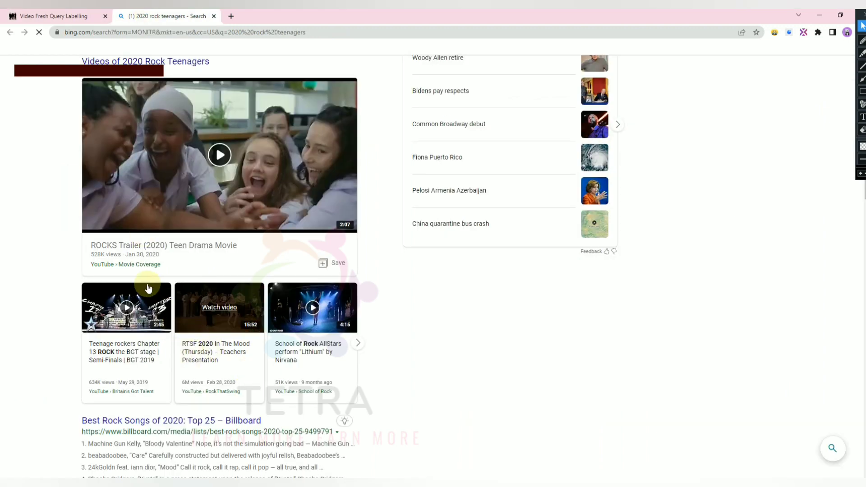
click(67, 16)
Step: Search Bing for 2020 rock teenagers launch date and examine the results for related release dates
click(167, 16)
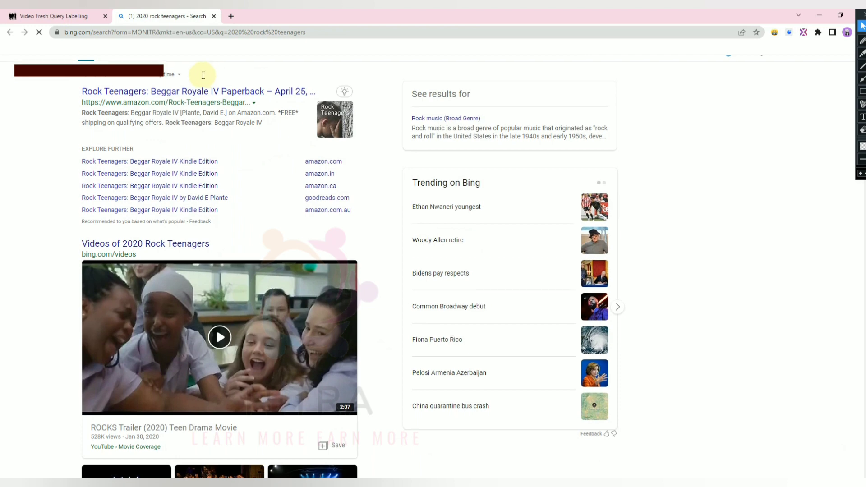
click(203, 76)
text(launch date)
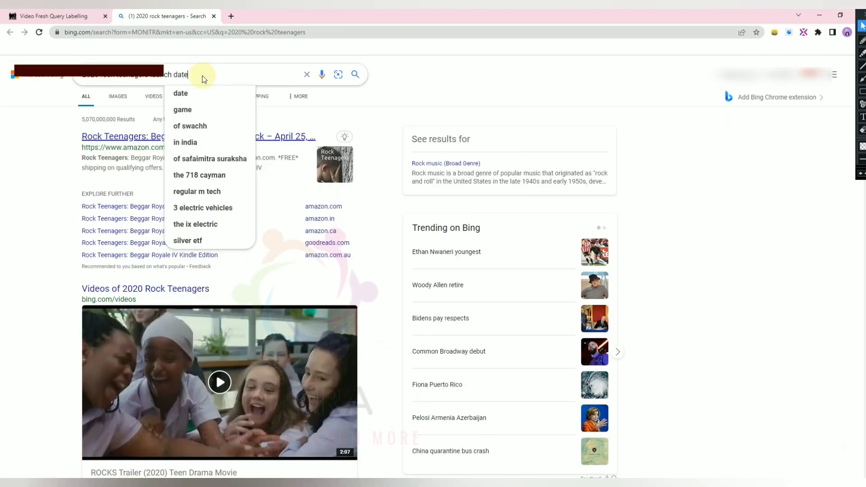
key(Return)
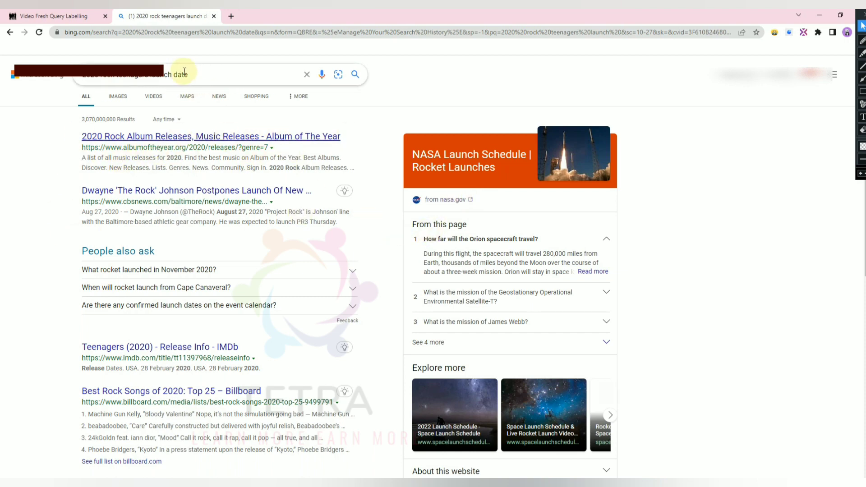
scroll(143, 145, down, 3)
scroll(140, 144, up, 3)
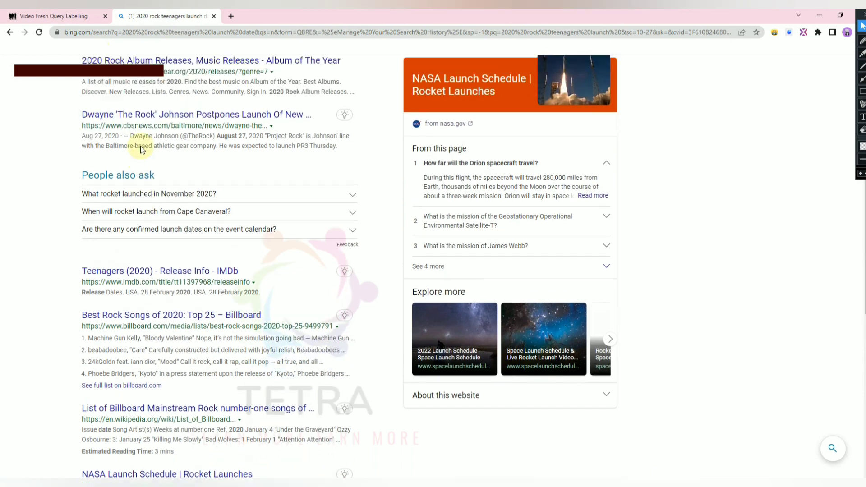
Step: Open the hit's Google search for 2020 rock teenagers and examine the publishing dates of the video results
key(ctrl+shift+Tab)
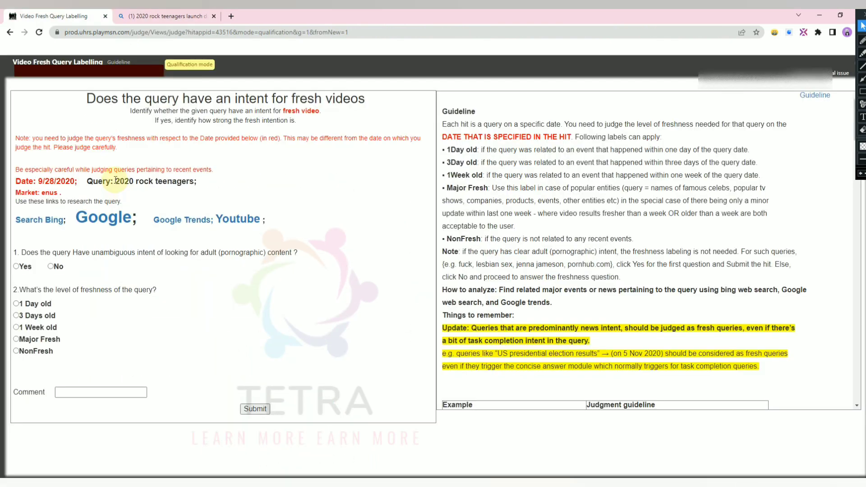
click(119, 218)
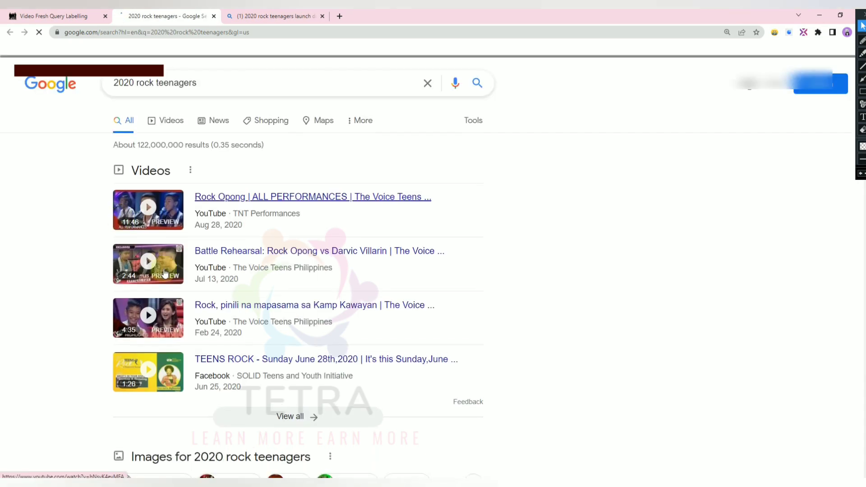
scroll(272, 291, down, 5)
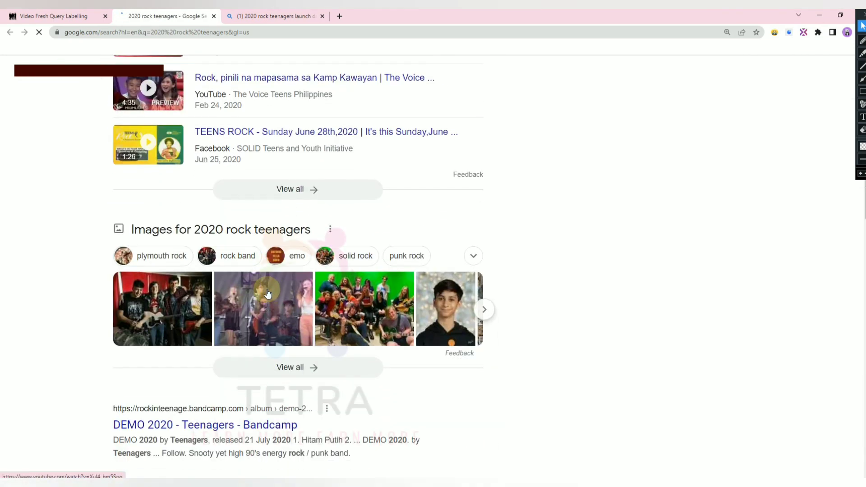
scroll(216, 412, up, 3)
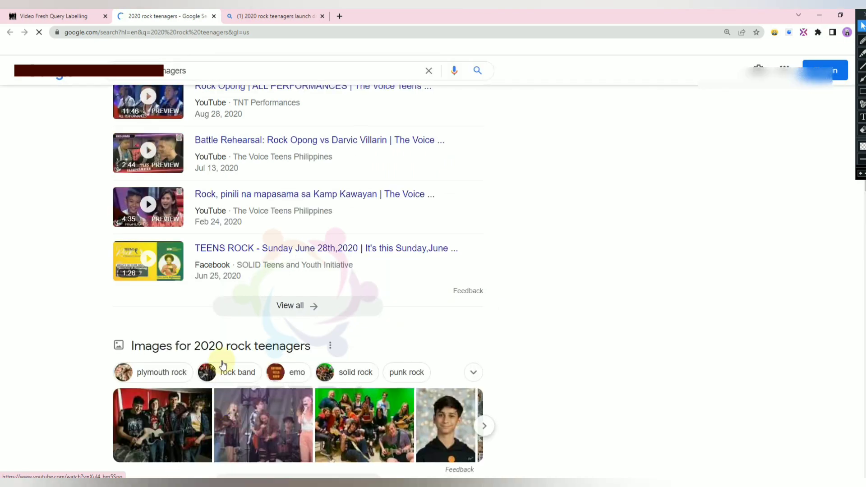
Step: Examine the remaining Google results for 2020 rock teenagers, then return to the labelling hit and recheck its query
scroll(222, 363, down, 5)
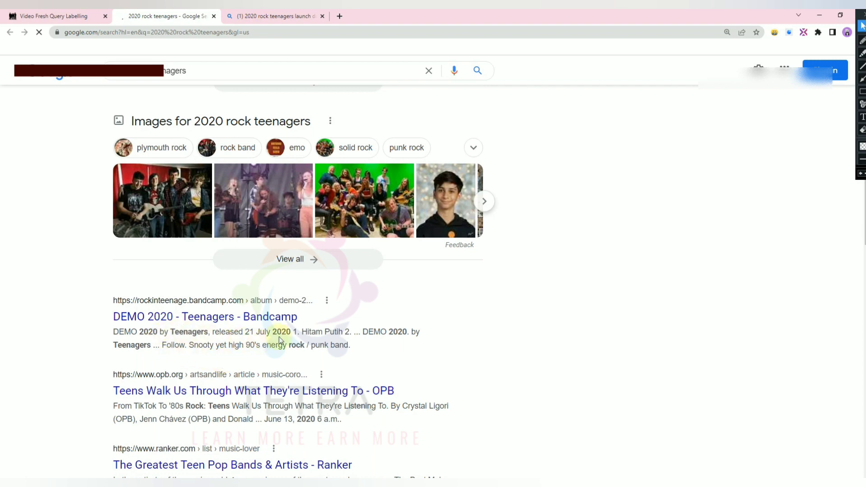
click(55, 17)
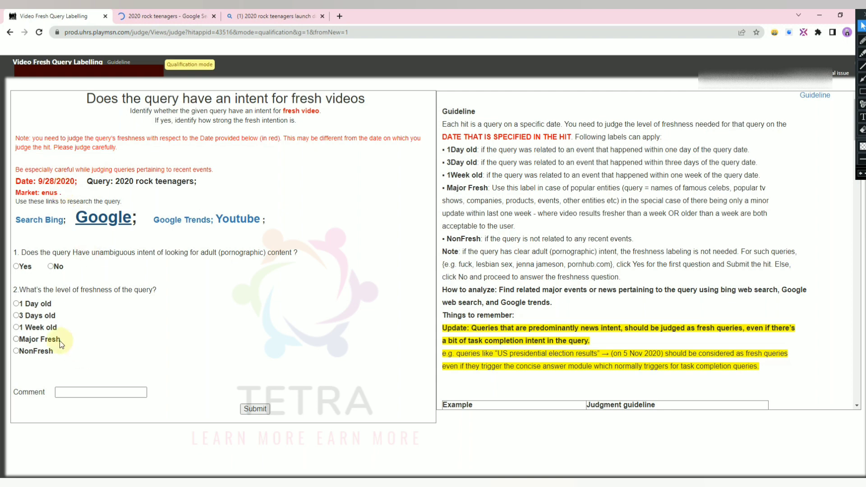
drag(117, 182, 239, 178)
click(212, 204)
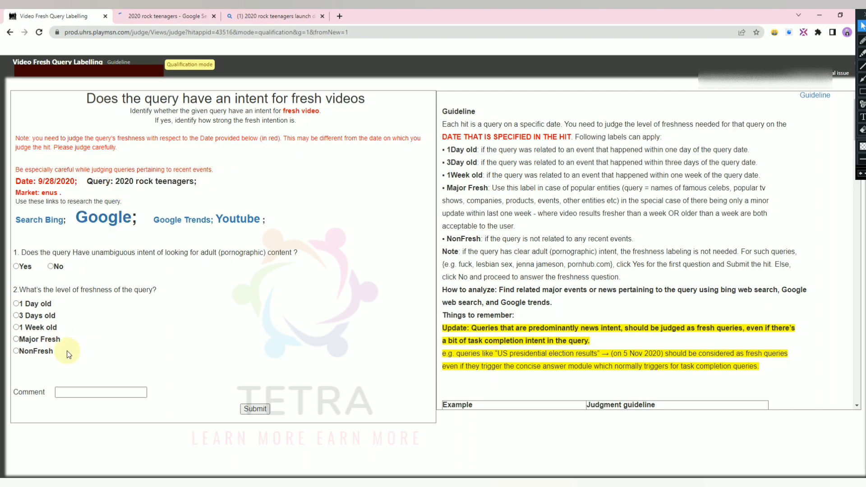
Step: Label the 2020 rock teenagers query as NonFresh with No for adult intent, submit the judgment and close the feedback
click(48, 353)
click(254, 409)
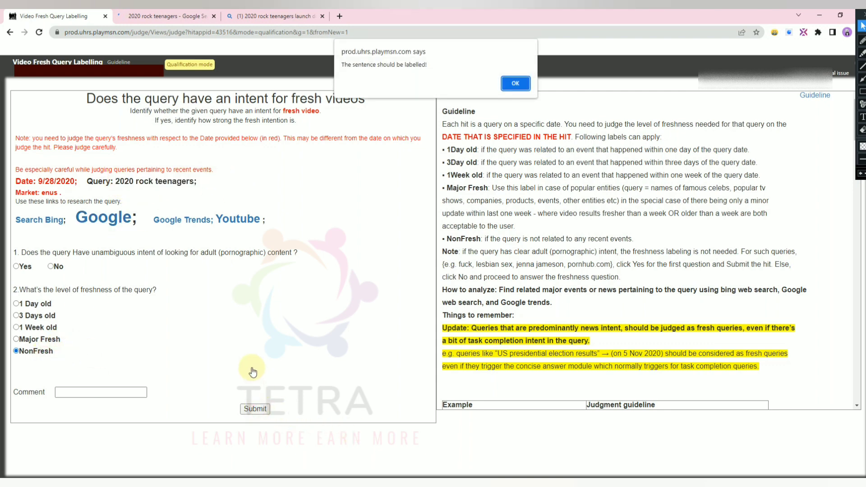
click(516, 83)
click(51, 267)
click(256, 410)
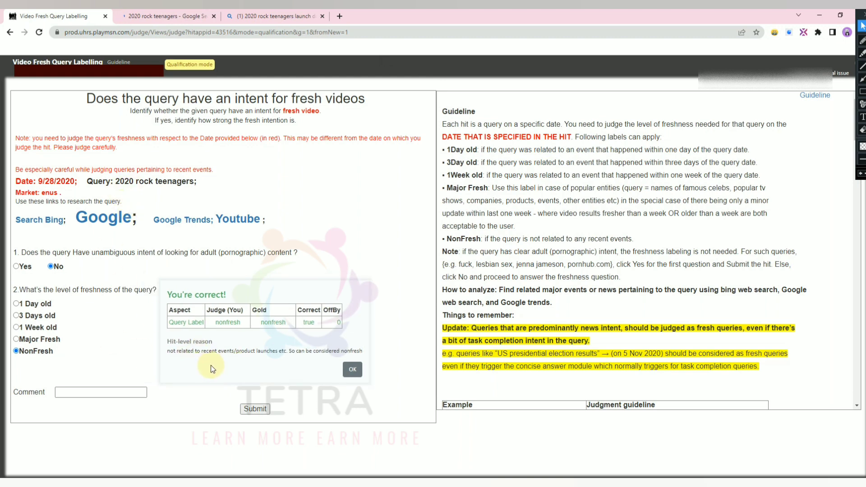
click(353, 370)
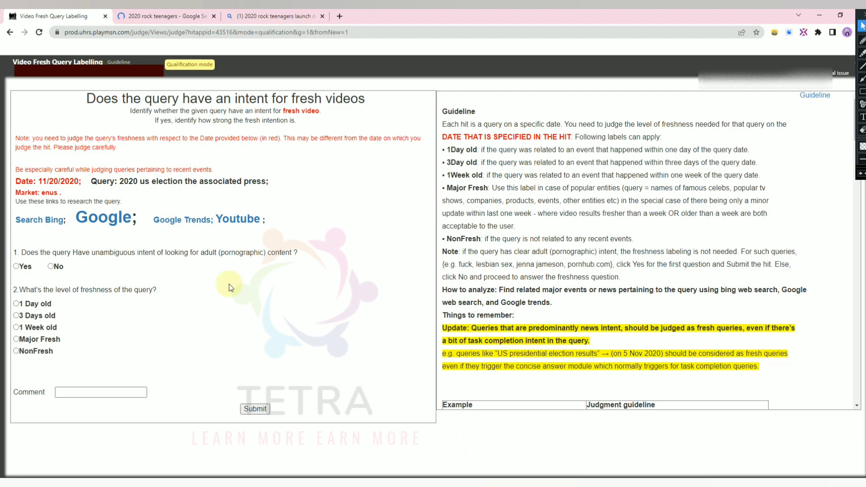
Step: Search Google for the new hit's query text, 2020 us election the associated press
drag(124, 181, 290, 173)
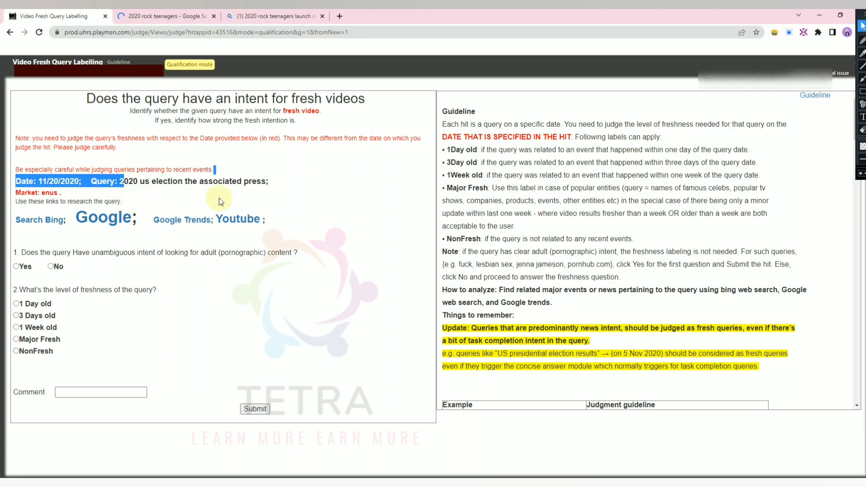
click(71, 190)
drag(118, 181, 273, 186)
right_click(248, 186)
click(302, 216)
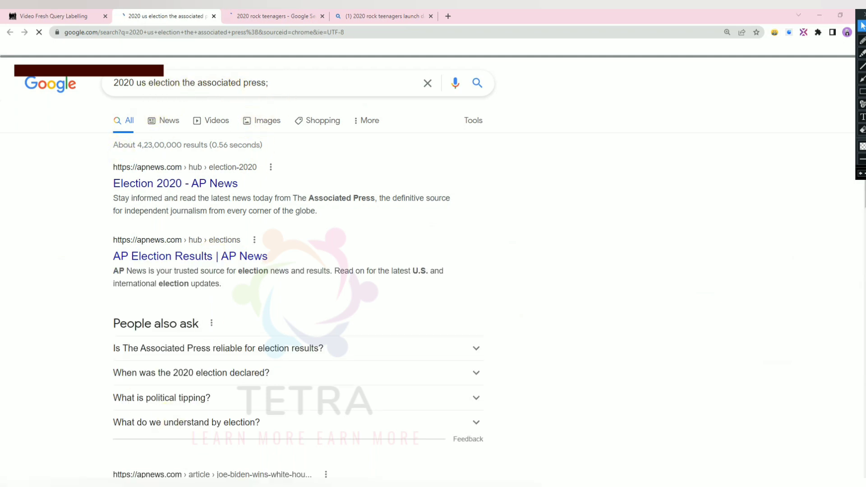
Step: Return to the election query's hit, answer No for adult intent and 1 Day old for freshness, submit and close the feedback
click(77, 15)
click(51, 267)
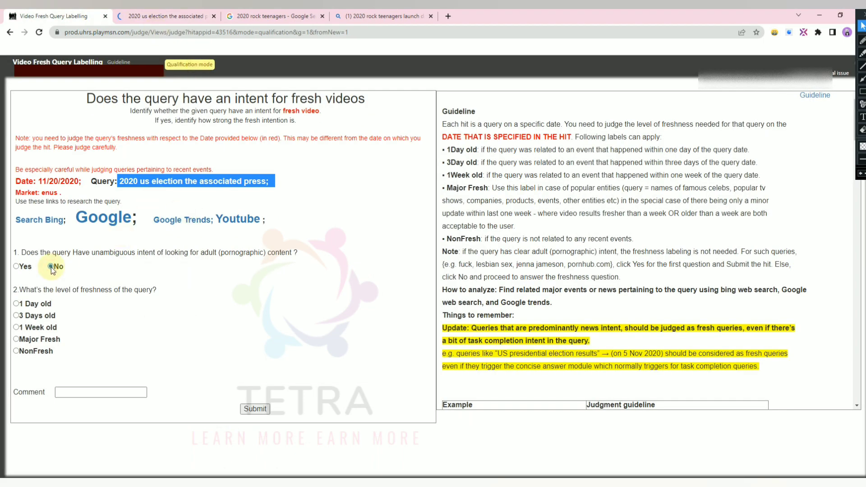
click(16, 304)
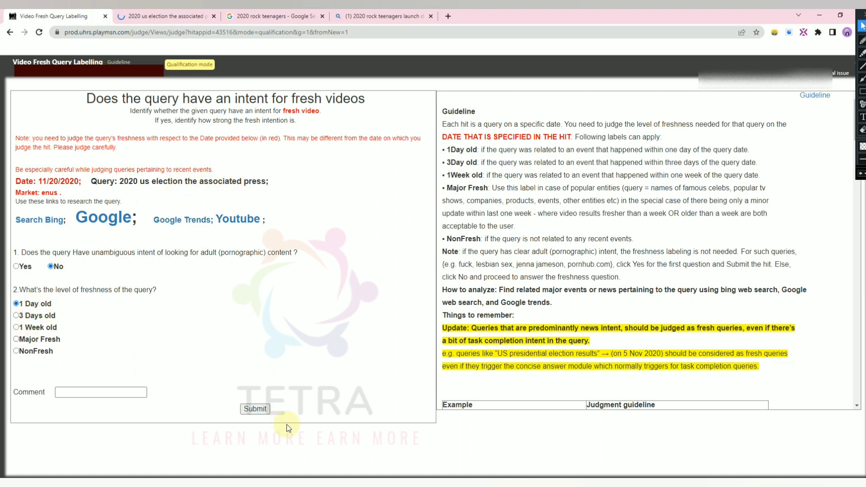
click(255, 409)
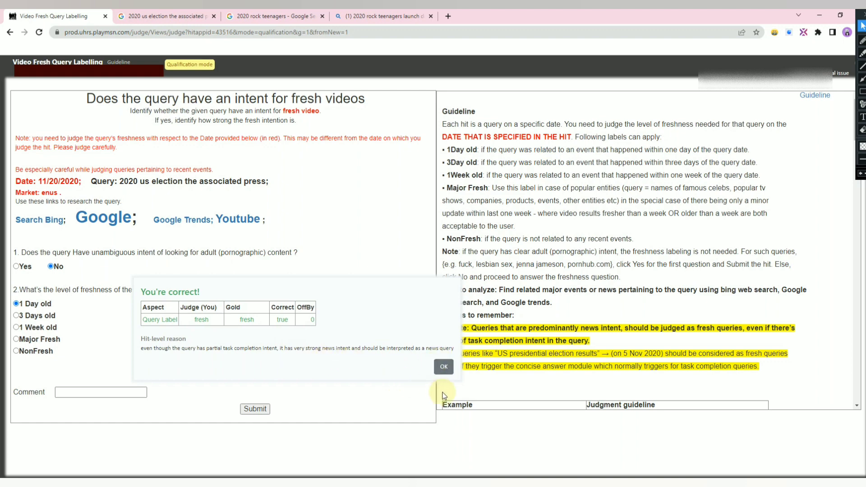
click(445, 369)
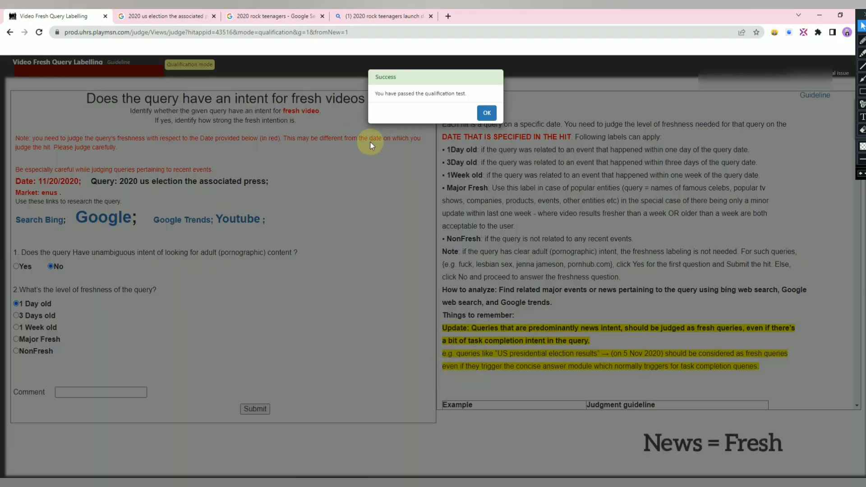